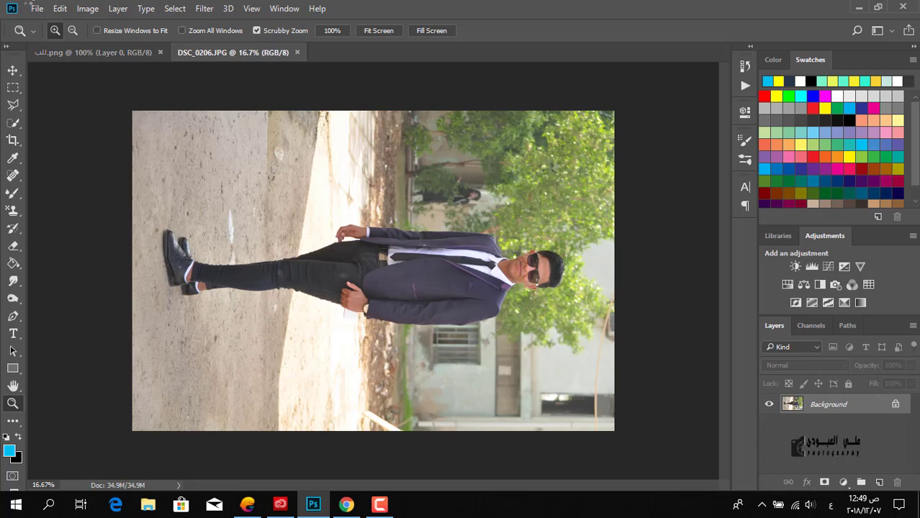
Rotate the photo 90° counter-clockwise so the man stands upright
{"action": "left_click", "coordinate": [88, 8]}
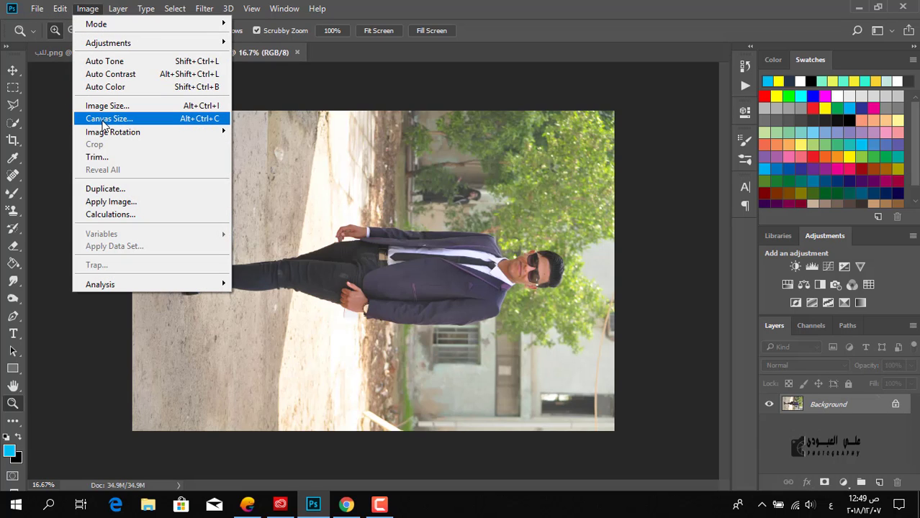
{"action": "mouse_move", "coordinate": [103, 131]}
{"action": "left_click", "coordinate": [281, 157]}
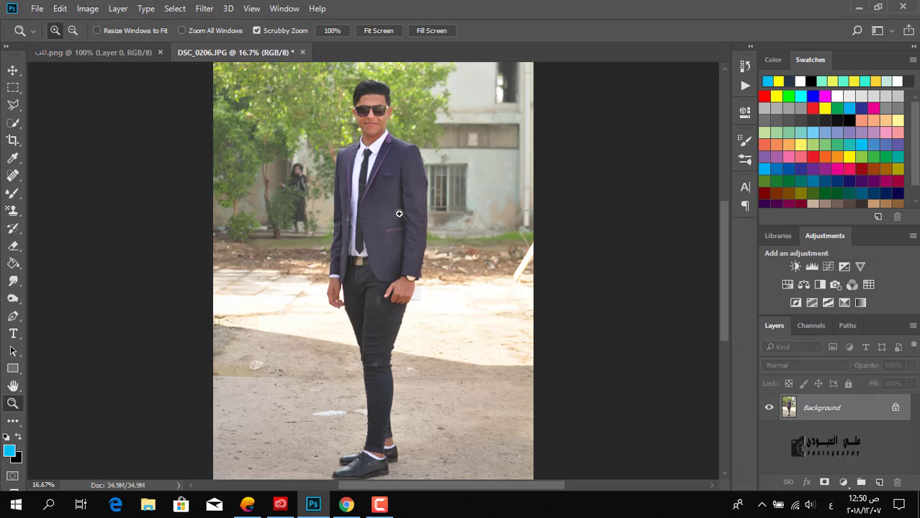
{"action": "scroll", "coordinate": [397, 205], "scroll_direction": "up", "scroll_amount": 3}
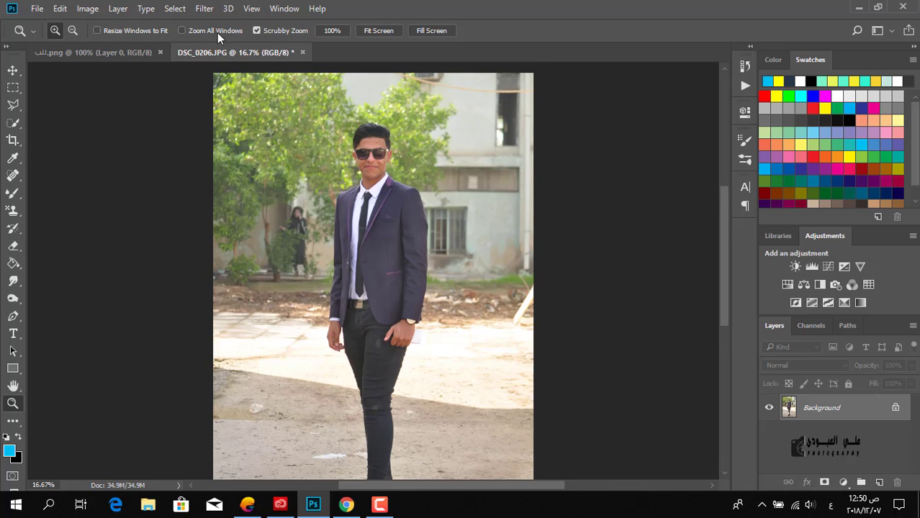
Open the photo in the Camera Raw Filter and set Exposure to +0.65, Contrast to +37 and Highlights to -100
{"action": "left_click", "coordinate": [202, 9]}
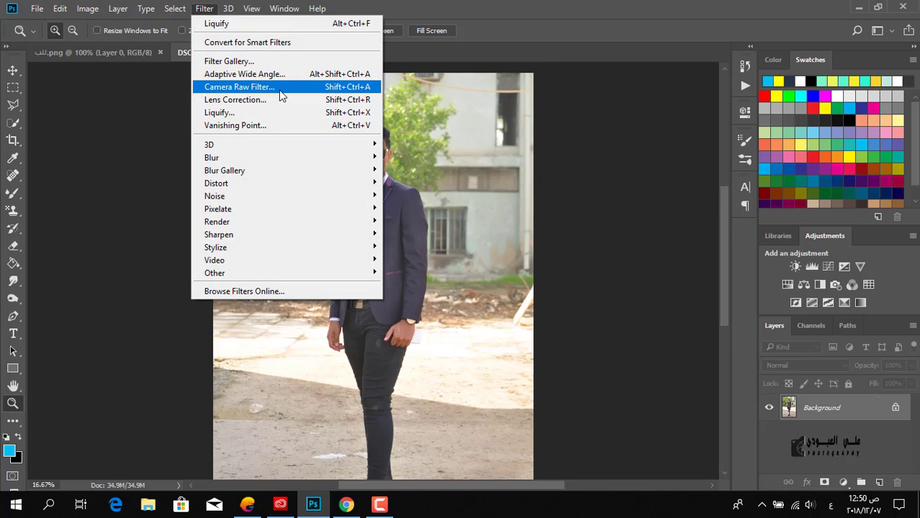
{"action": "left_click", "coordinate": [279, 89]}
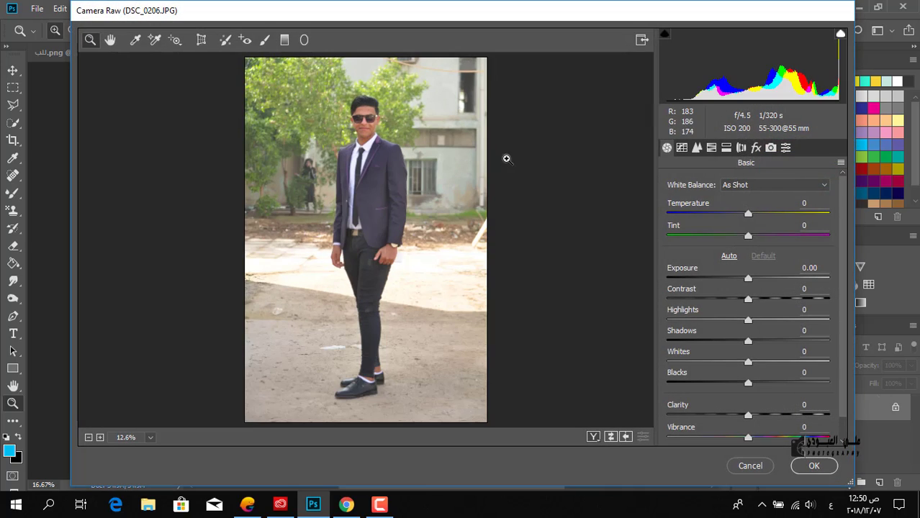
{"action": "left_click", "coordinate": [728, 257]}
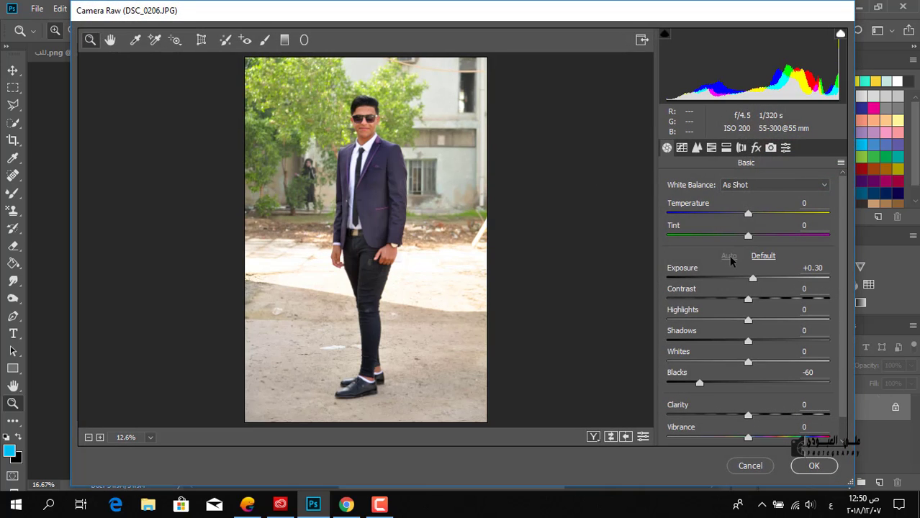
{"action": "left_click", "coordinate": [762, 258]}
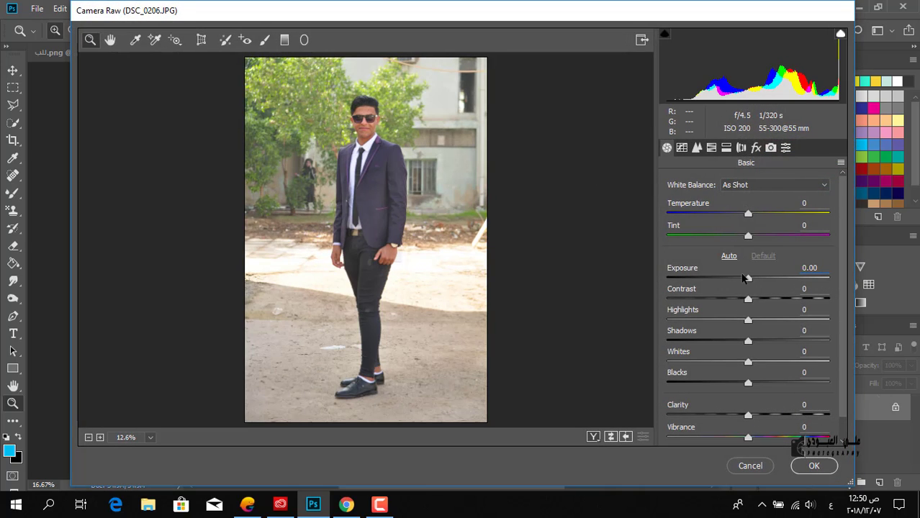
{"action": "left_click_drag", "start_coordinate": [743, 277], "coordinate": [777, 309]}
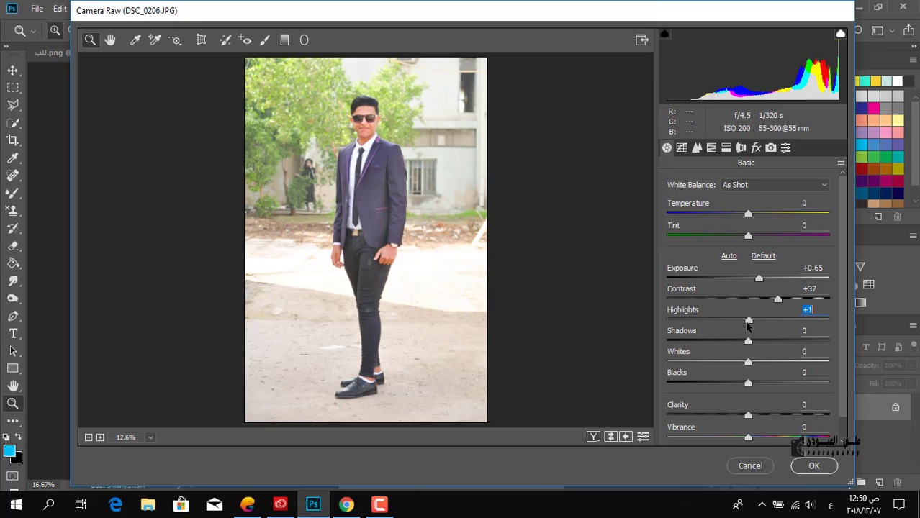
{"action": "left_click_drag", "start_coordinate": [749, 321], "coordinate": [659, 319]}
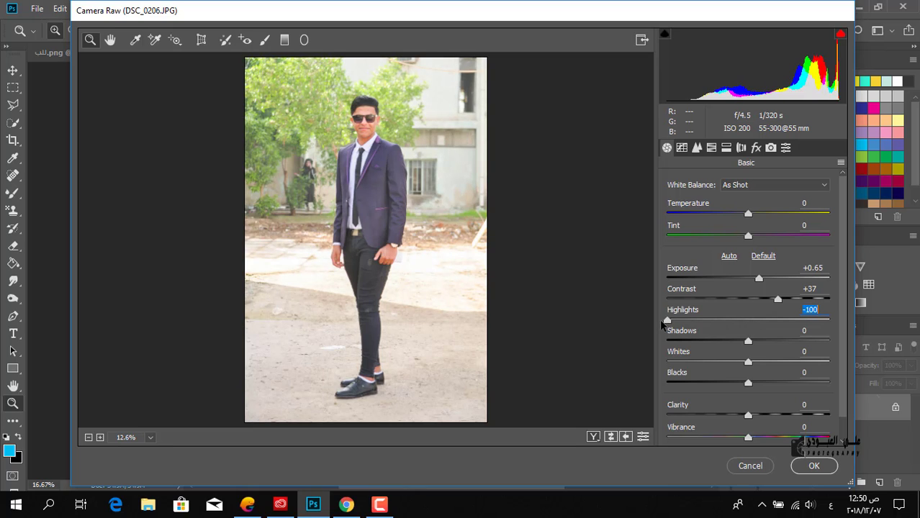
Set Shadows to -42, Whites to -100, Blacks to -45 and Clarity to +18 in the basic adjustments
{"action": "left_click", "coordinate": [749, 342]}
{"action": "left_click_drag", "start_coordinate": [748, 342], "coordinate": [655, 372]}
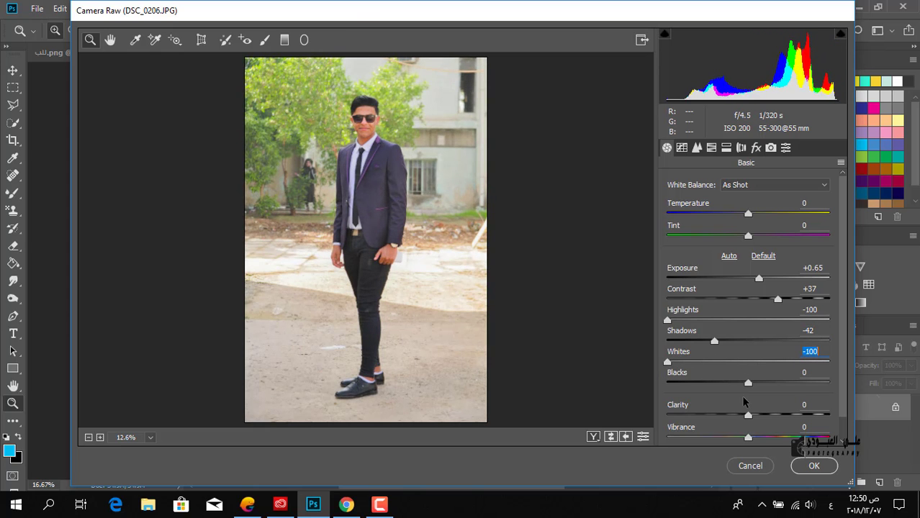
{"action": "left_click_drag", "start_coordinate": [746, 387], "coordinate": [709, 389]}
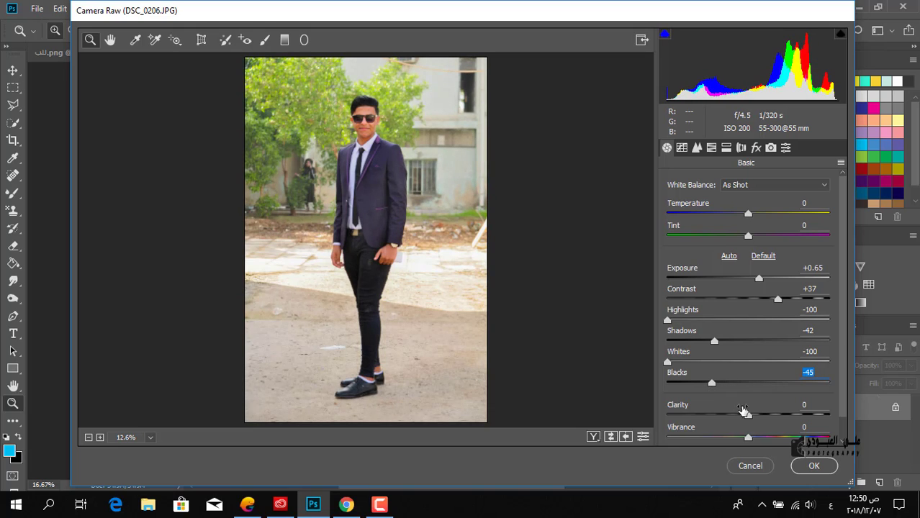
{"action": "left_click_drag", "start_coordinate": [751, 421], "coordinate": [765, 419]}
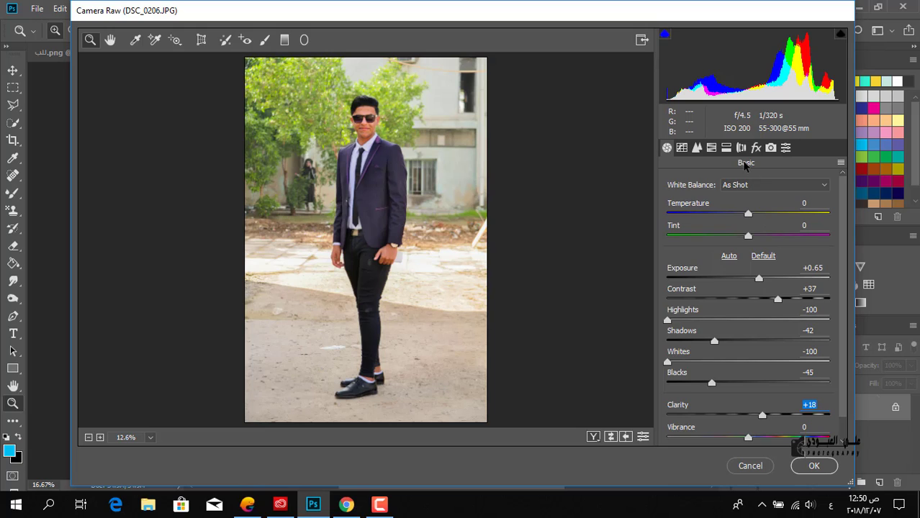
Set the luminance of Oranges to +33 and Greens to -24, and apply the Camera Raw adjustments
{"action": "left_click", "coordinate": [713, 148]}
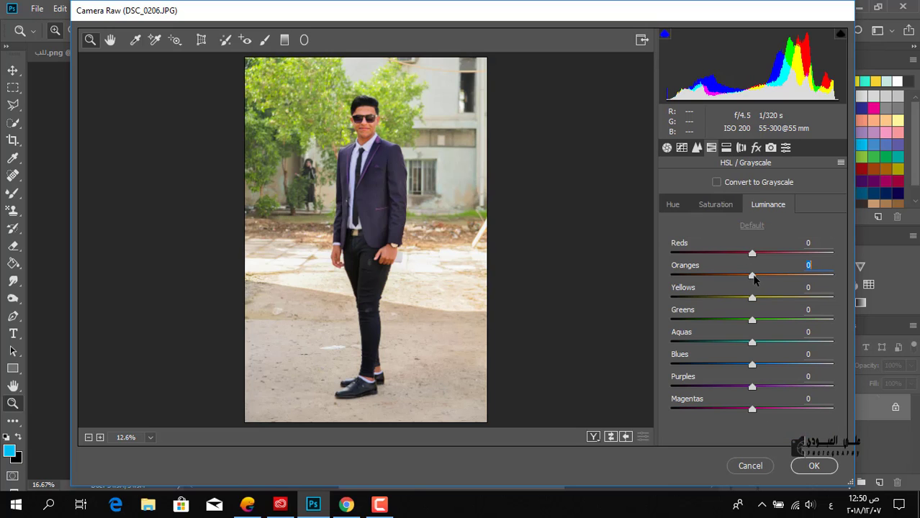
{"action": "left_click_drag", "start_coordinate": [754, 279], "coordinate": [781, 277]}
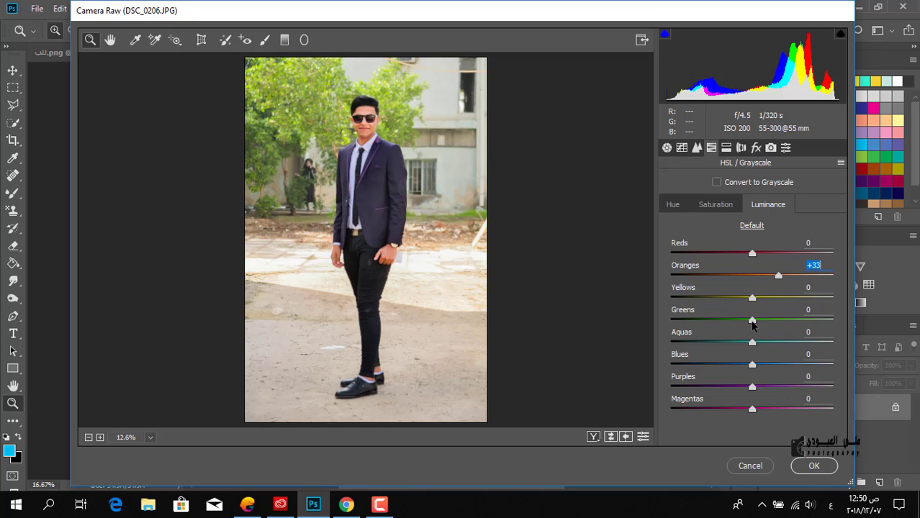
{"action": "left_click_drag", "start_coordinate": [752, 323], "coordinate": [732, 322]}
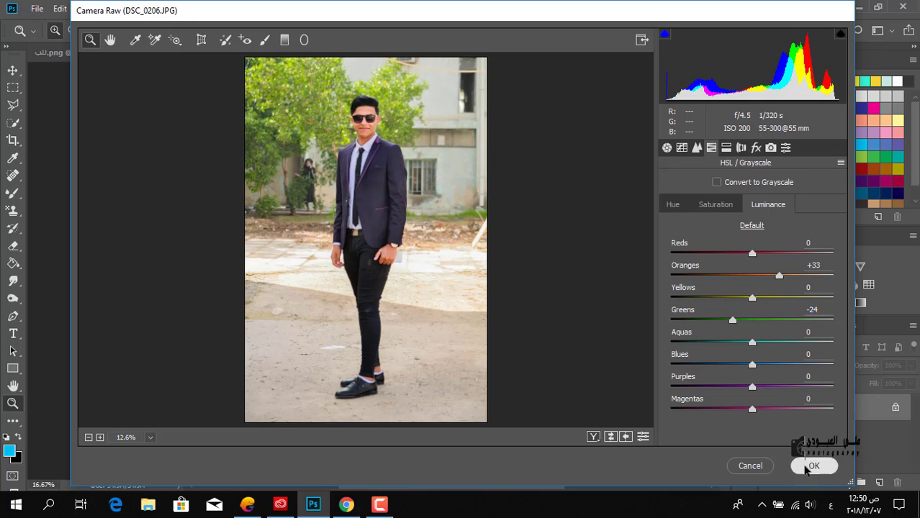
{"action": "left_click", "coordinate": [807, 467]}
Open the photo in the Liquify filter for reshaping the man's face and hair
{"action": "left_click", "coordinate": [374, 165]}
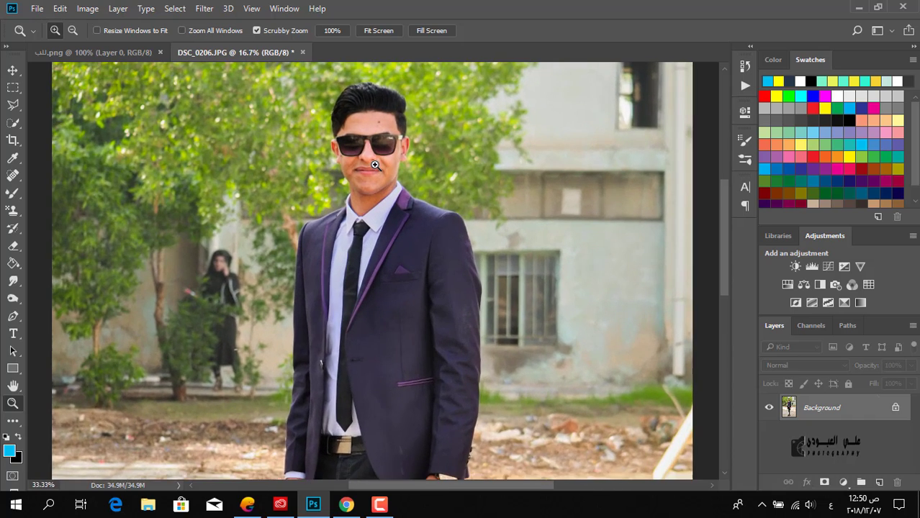
{"action": "left_click", "coordinate": [371, 168]}
{"action": "left_click", "coordinate": [369, 171]}
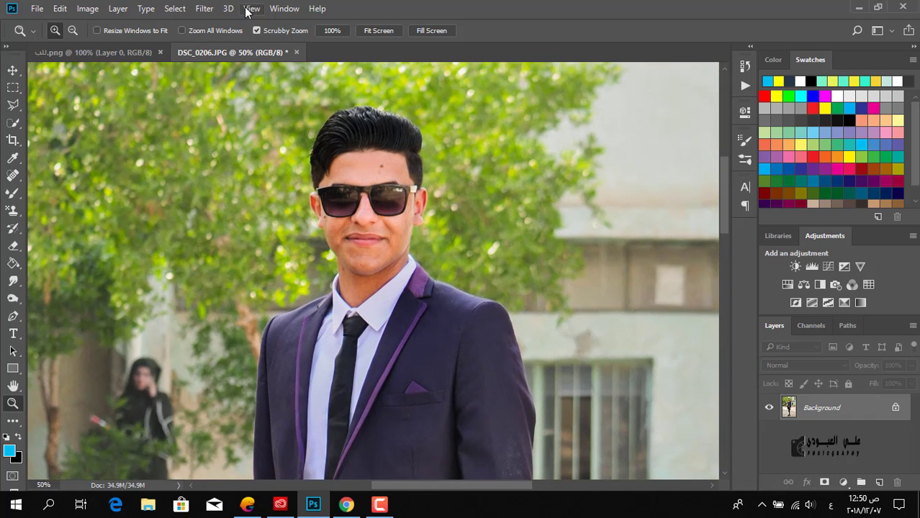
{"action": "left_click", "coordinate": [207, 9]}
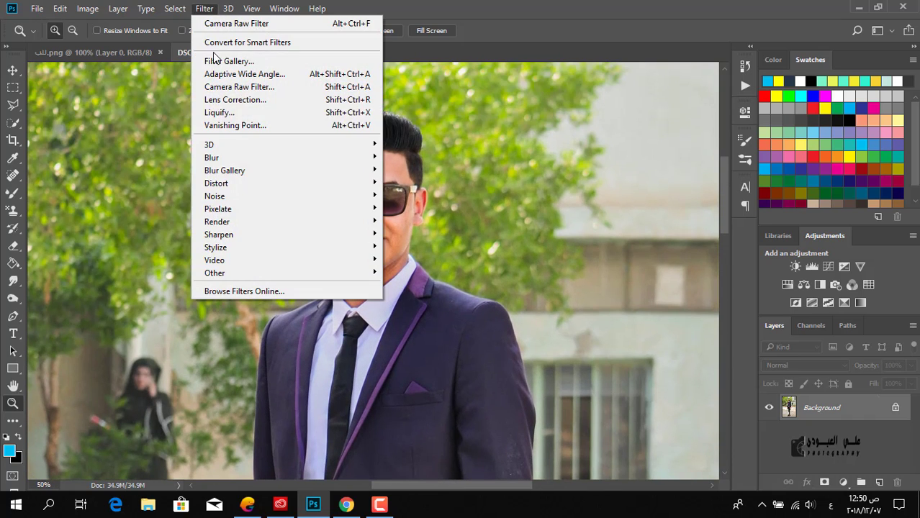
{"action": "left_click", "coordinate": [241, 113]}
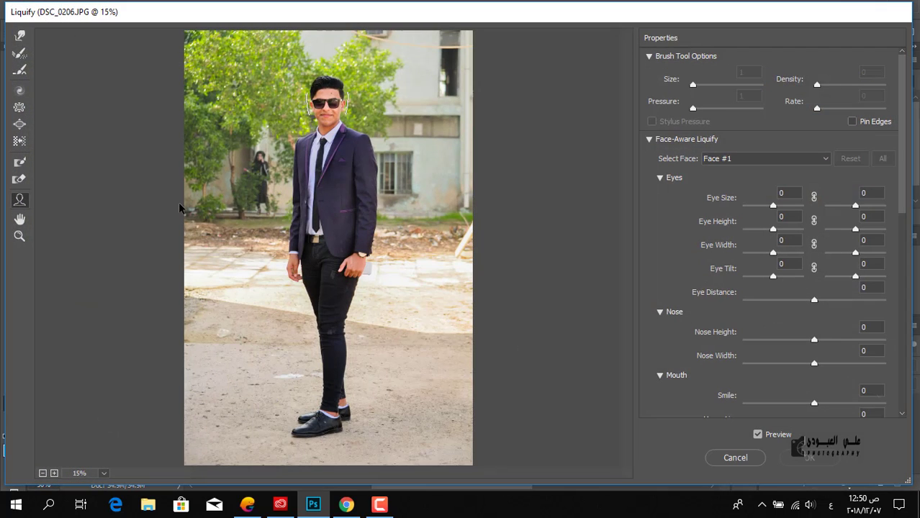
{"action": "left_click", "coordinate": [20, 236]}
{"action": "left_click", "coordinate": [343, 100]}
{"action": "left_click", "coordinate": [324, 157]}
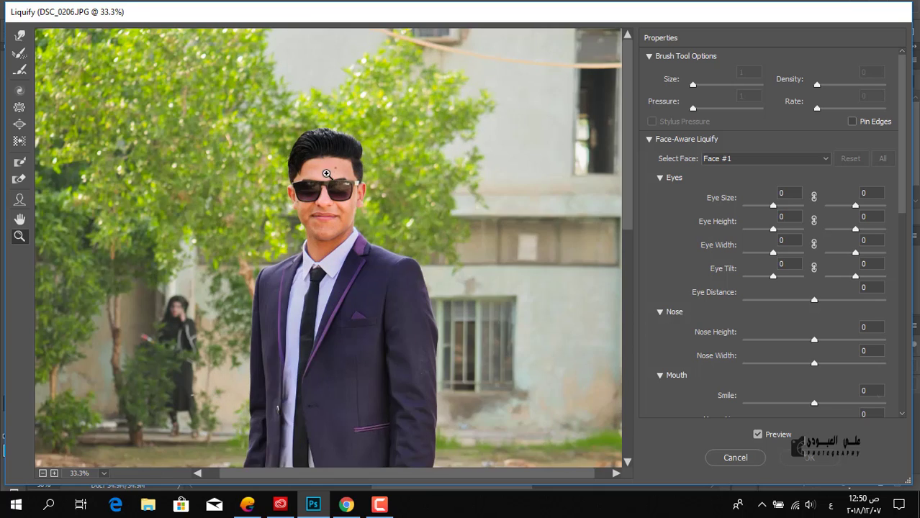
{"action": "left_click", "coordinate": [324, 226]}
{"action": "left_click", "coordinate": [324, 226], "text": "alt"}
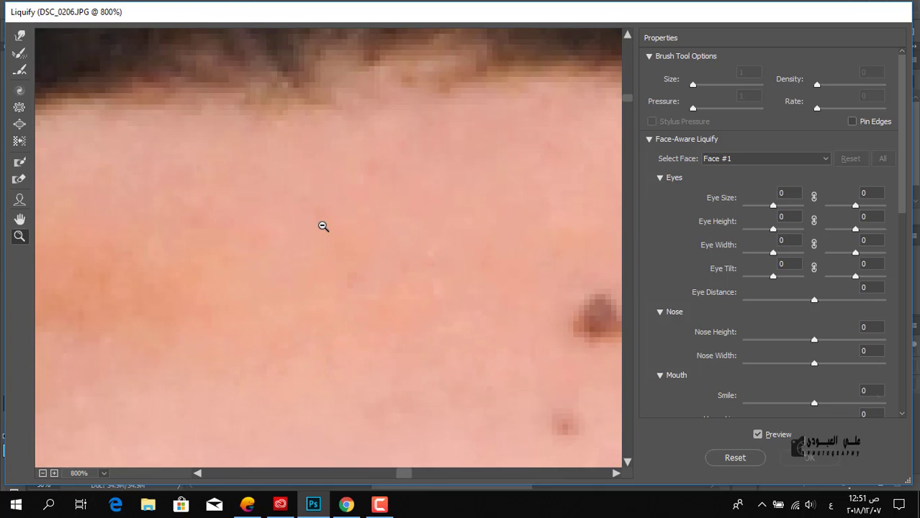
{"action": "left_click", "coordinate": [320, 226], "text": "alt"}
{"action": "left_click", "coordinate": [325, 290], "text": "alt"}
{"action": "left_click", "coordinate": [328, 312], "text": "alt"}
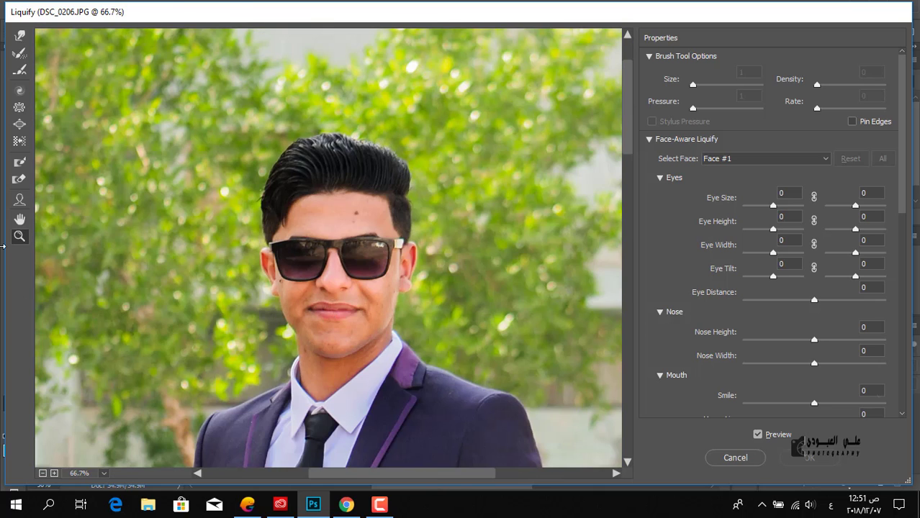
Reshape the face with the Face tool, setting Smile to 51, Nose Height to -29 and Nose Width to -7
{"action": "left_click", "coordinate": [15, 196]}
{"action": "mouse_move", "coordinate": [364, 310]}
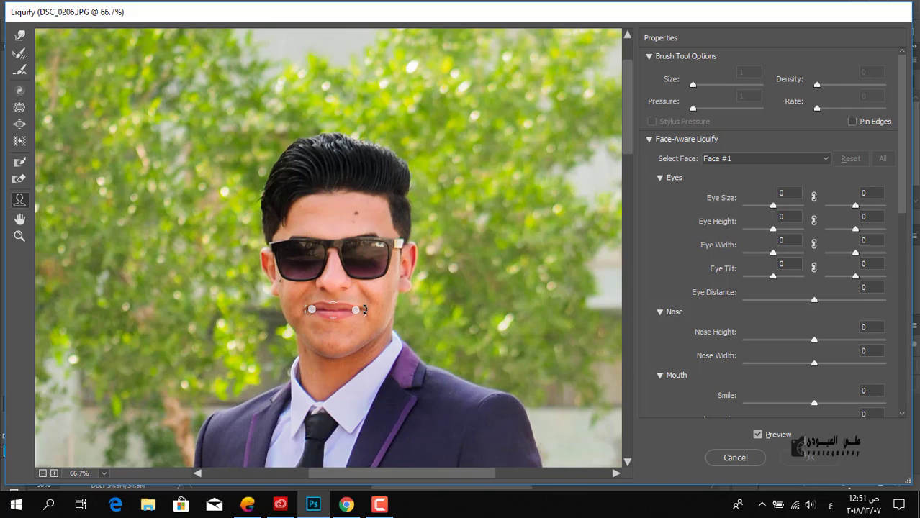
{"action": "left_click_drag", "start_coordinate": [365, 308], "coordinate": [357, 308]}
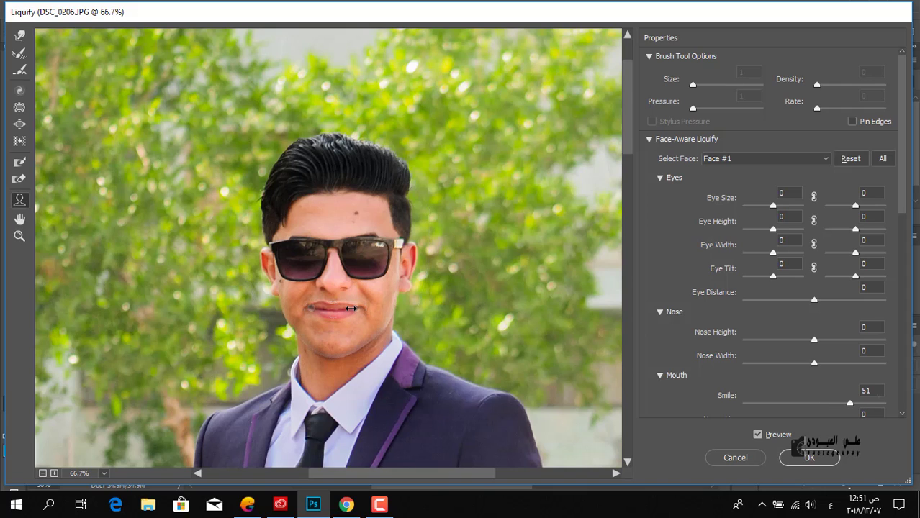
{"action": "mouse_move", "coordinate": [319, 286]}
{"action": "left_click_drag", "start_coordinate": [317, 287], "coordinate": [333, 285]}
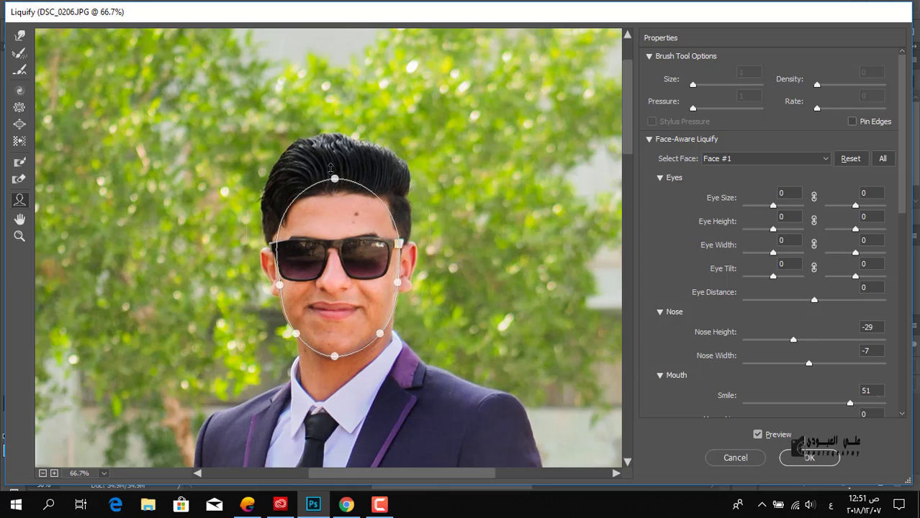
Push the hair's upper outline outward with a size 70 Push Left brush, refine it with Forward Warp at size 132, and apply Liquify
{"action": "left_click", "coordinate": [19, 141]}
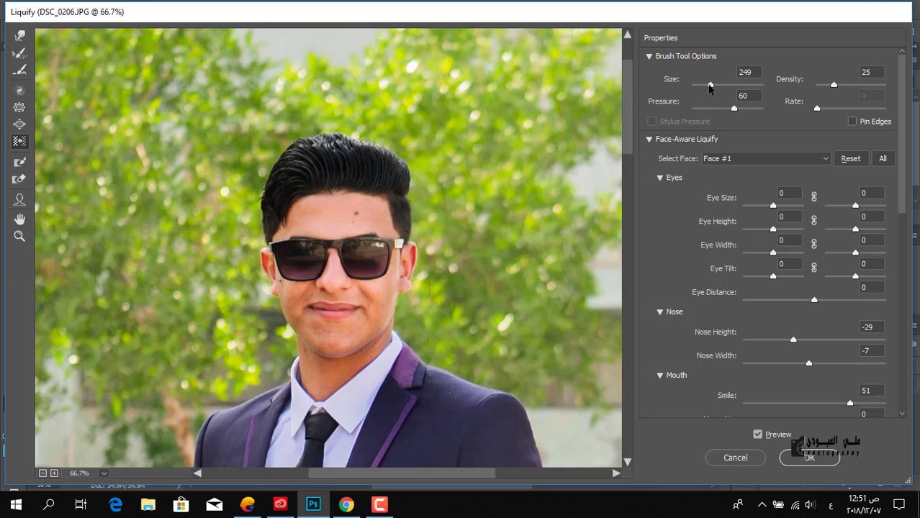
{"action": "left_click_drag", "start_coordinate": [706, 86], "coordinate": [704, 86]}
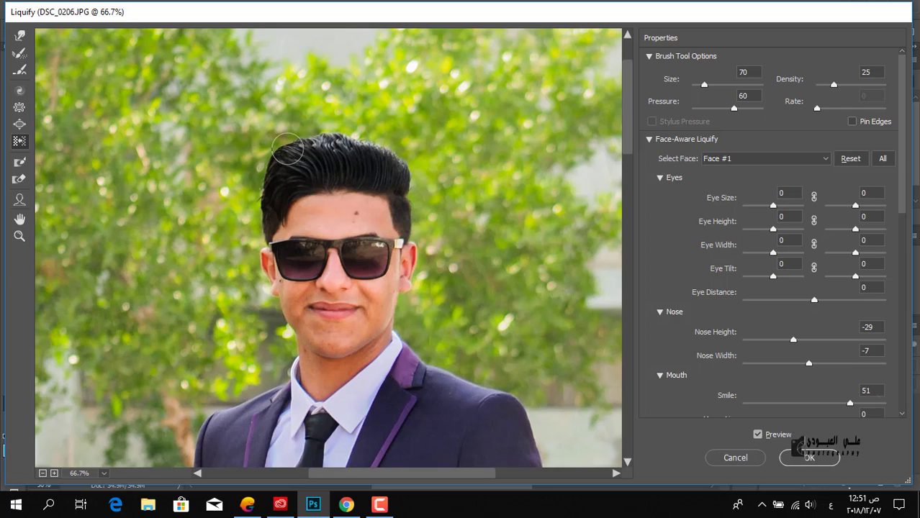
{"action": "mouse_move", "coordinate": [313, 143]}
{"action": "left_mouse_down"}
{"action": "mouse_move", "coordinate": [385, 150]}
{"action": "mouse_move", "coordinate": [409, 170]}
{"action": "left_mouse_up"}
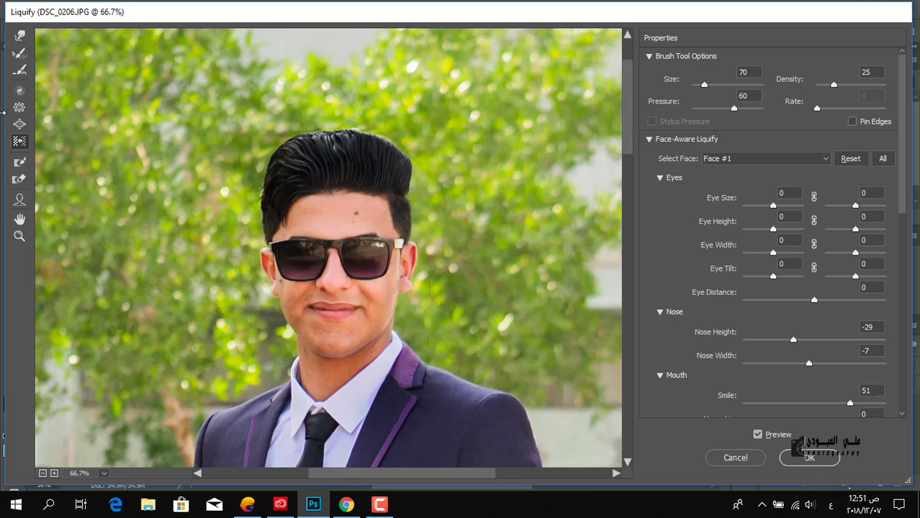
{"action": "left_click", "coordinate": [20, 35]}
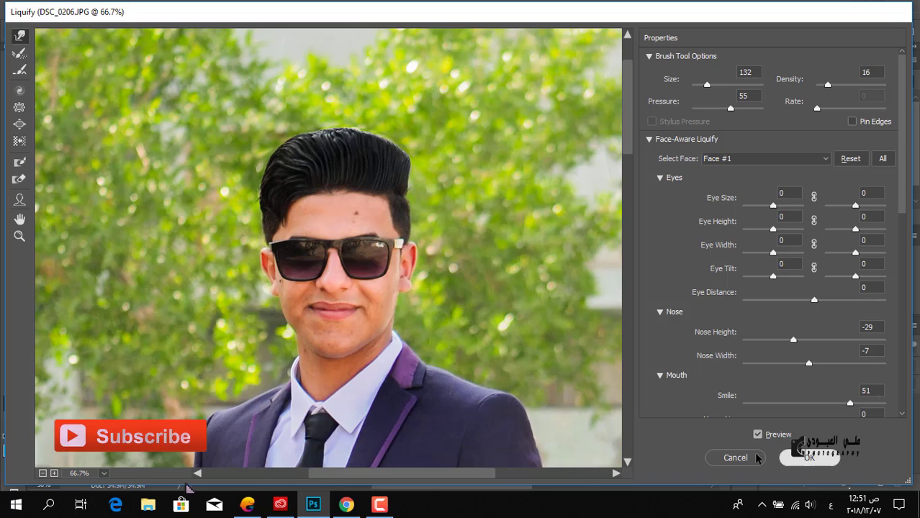
{"action": "left_click", "coordinate": [809, 458]}
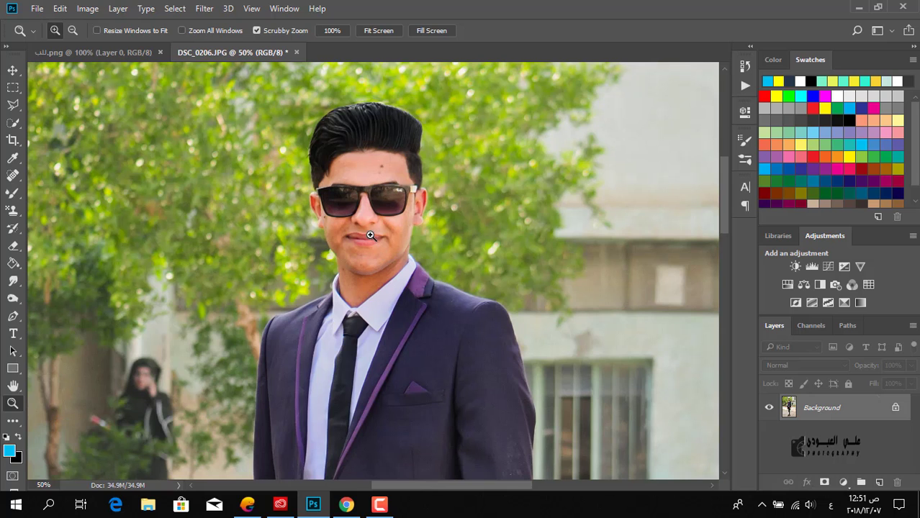
Remove the dark spots on the man's forehead with the content-aware Spot Healing Brush at size 45
{"action": "left_click", "coordinate": [13, 177]}
{"action": "key", "text": "z"}
{"action": "left_click", "coordinate": [382, 165]}
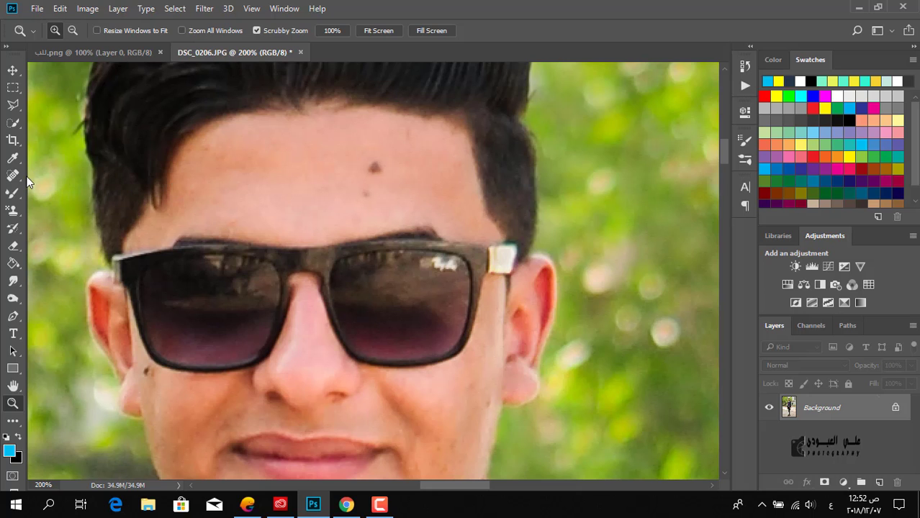
{"action": "left_click", "coordinate": [12, 176]}
{"action": "left_click", "coordinate": [382, 167]}
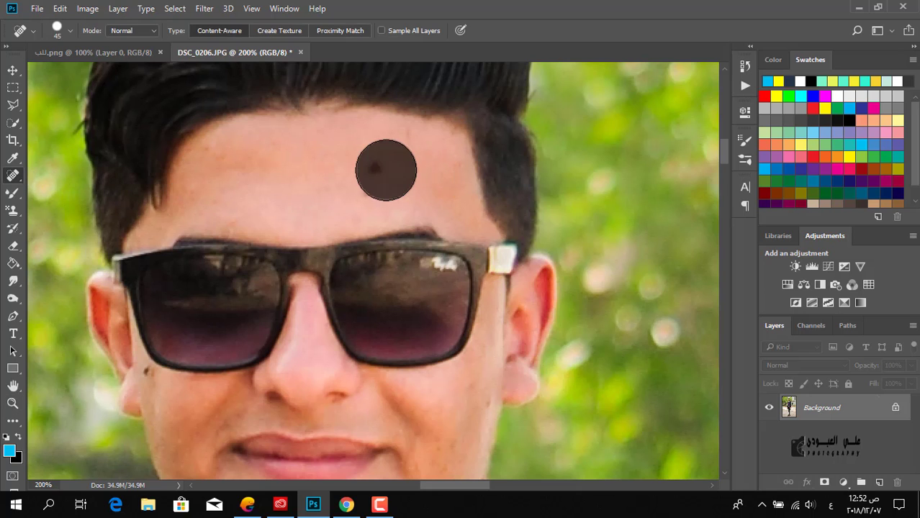
{"action": "left_click_drag", "start_coordinate": [367, 182], "coordinate": [351, 188]}
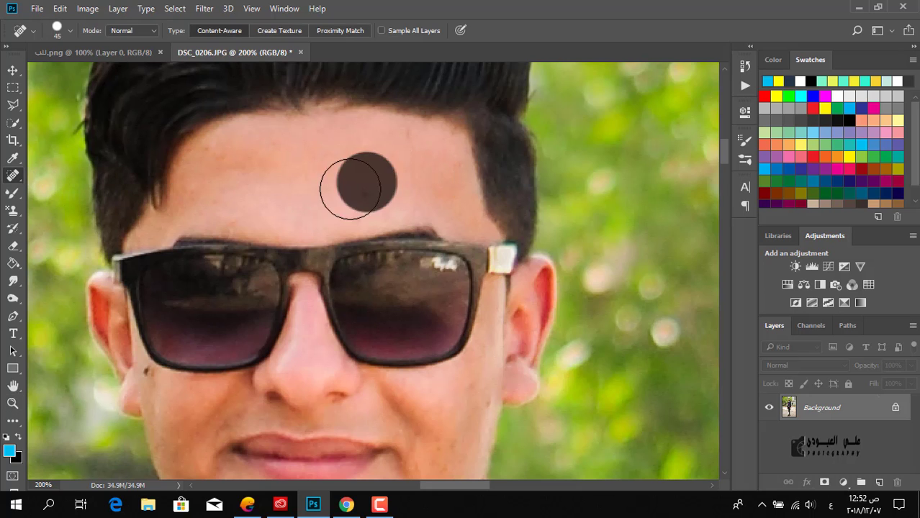
{"action": "key", "text": "z"}
{"action": "left_click", "coordinate": [268, 199], "text": "alt"}
{"action": "left_click", "coordinate": [268, 198], "text": "alt"}
{"action": "right_click", "coordinate": [270, 199]}
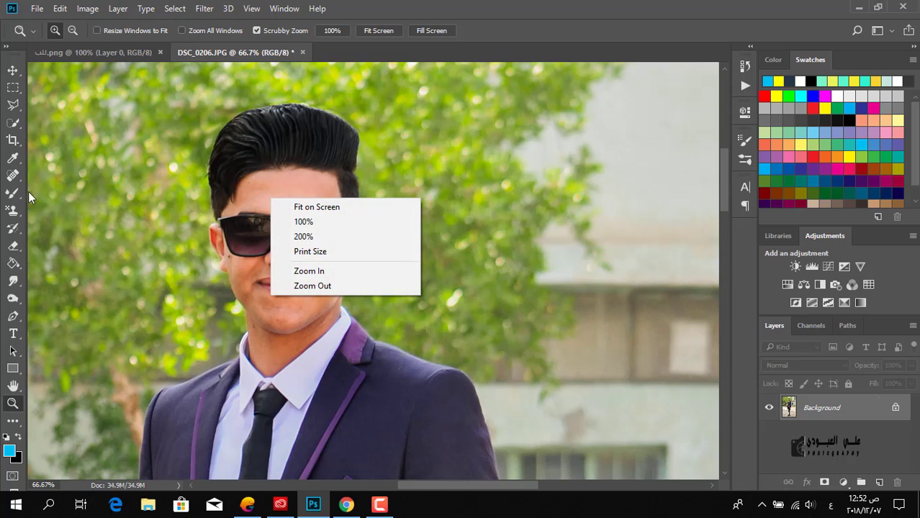
{"action": "key", "text": "Escape"}
{"action": "right_click", "coordinate": [469, 198]}
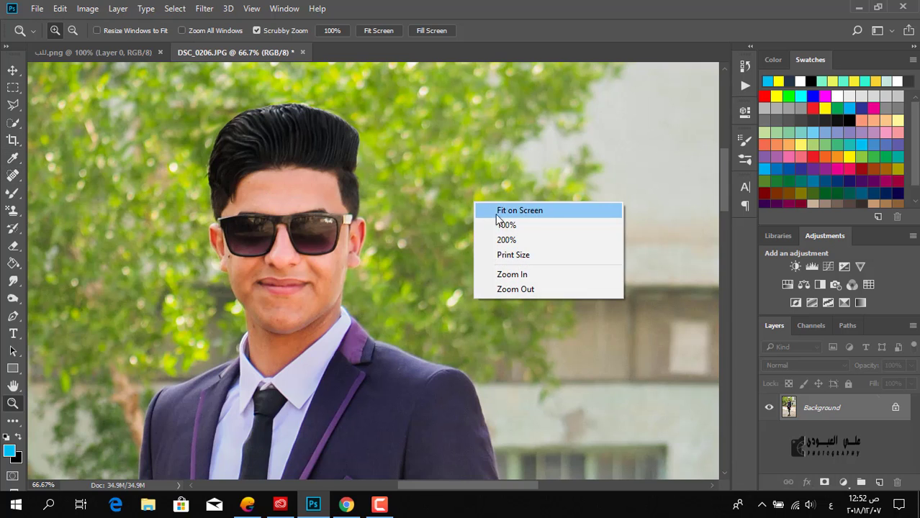
{"action": "right_click", "coordinate": [306, 182]}
{"action": "key", "text": "Escape"}
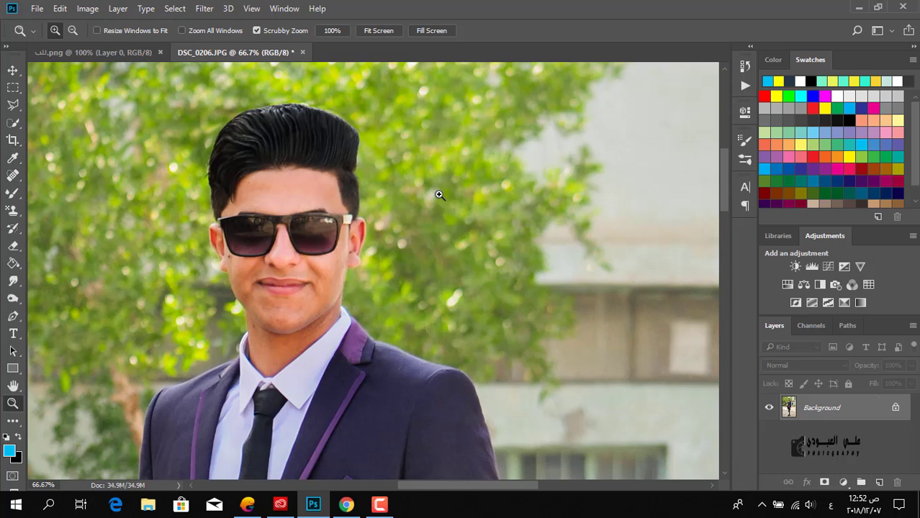
{"action": "right_click", "coordinate": [439, 196]}
{"action": "key", "text": "Escape"}
Remove remaining blemishes on the man's forehead and chin with the Spot Healing Brush at size 29, and activate the Mixer Brush
{"action": "left_click", "coordinate": [12, 175]}
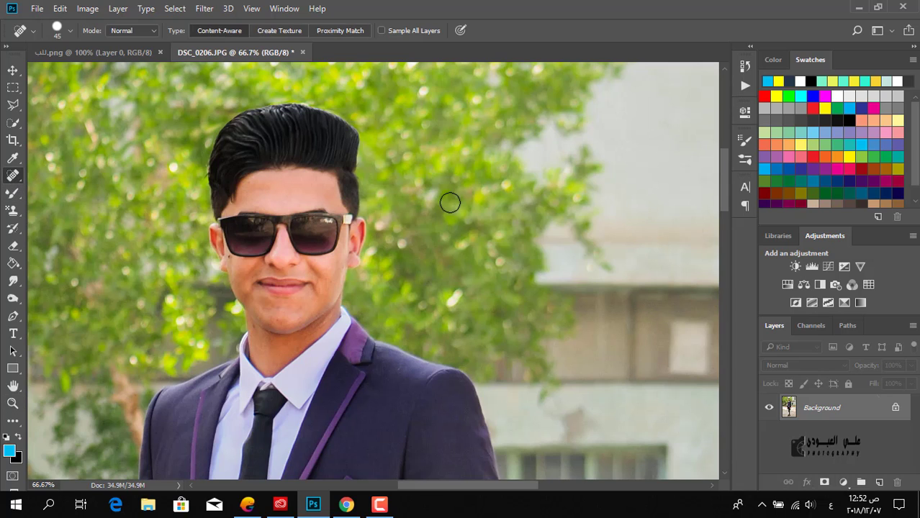
{"action": "right_click", "coordinate": [453, 200]}
{"action": "key", "text": "Escape"}
{"action": "right_click", "coordinate": [426, 210]}
{"action": "left_click", "coordinate": [459, 239]}
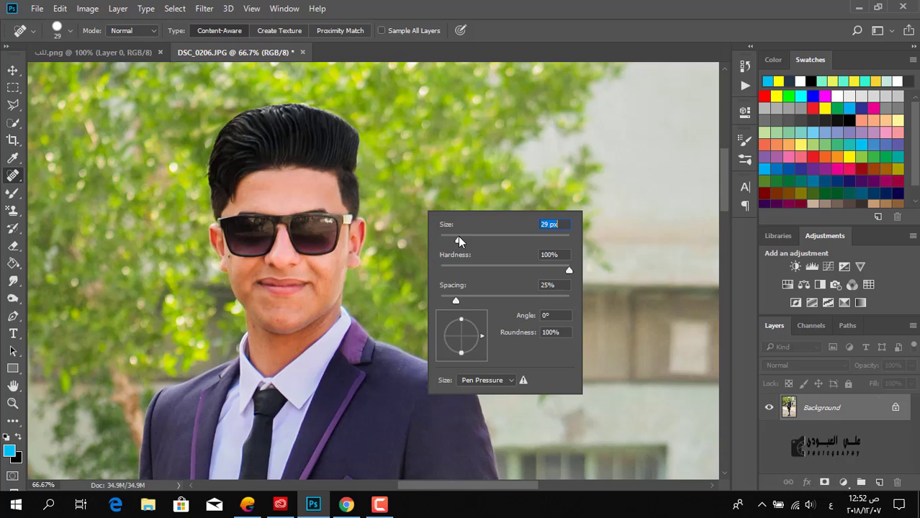
{"action": "left_click", "coordinate": [303, 196]}
{"action": "left_click", "coordinate": [283, 196]}
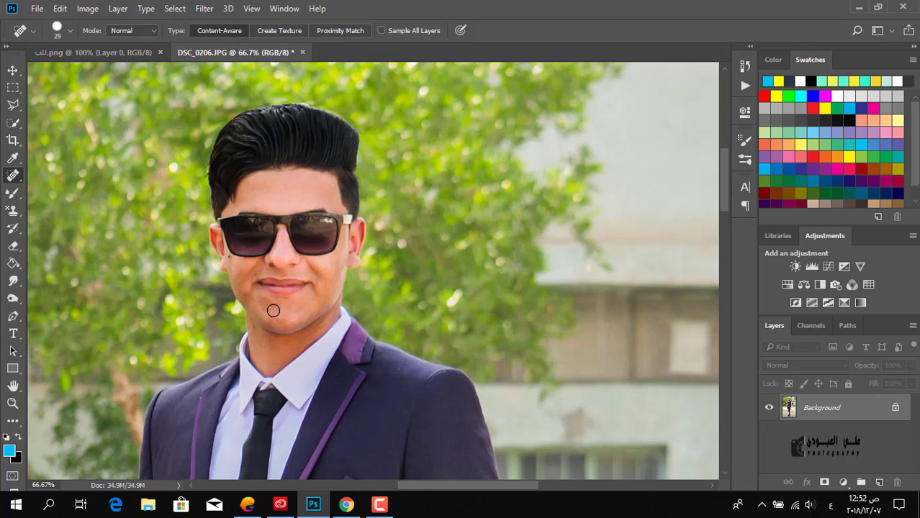
{"action": "left_click", "coordinate": [298, 308]}
{"action": "key", "text": "b"}
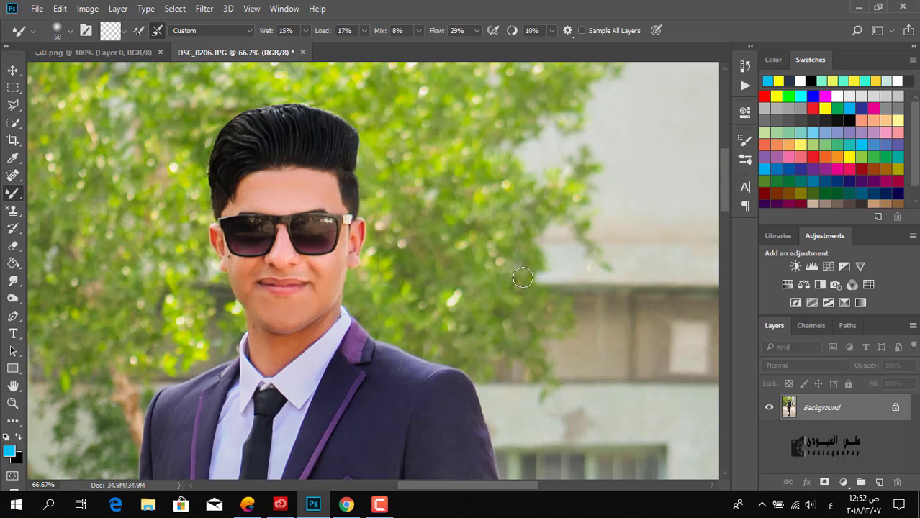
Duplicate the Background layer of the retouched portrait
{"action": "key", "text": "z"}
{"action": "left_click", "coordinate": [493, 267], "text": "alt"}
{"action": "left_click", "coordinate": [493, 267], "text": "alt"}
{"action": "left_click", "coordinate": [492, 269], "text": "alt"}
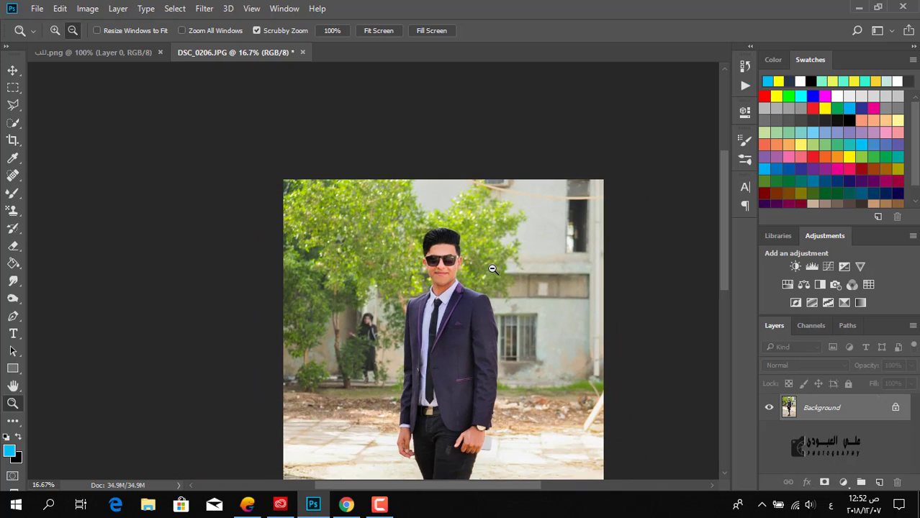
{"action": "left_click", "coordinate": [492, 269], "text": "alt"}
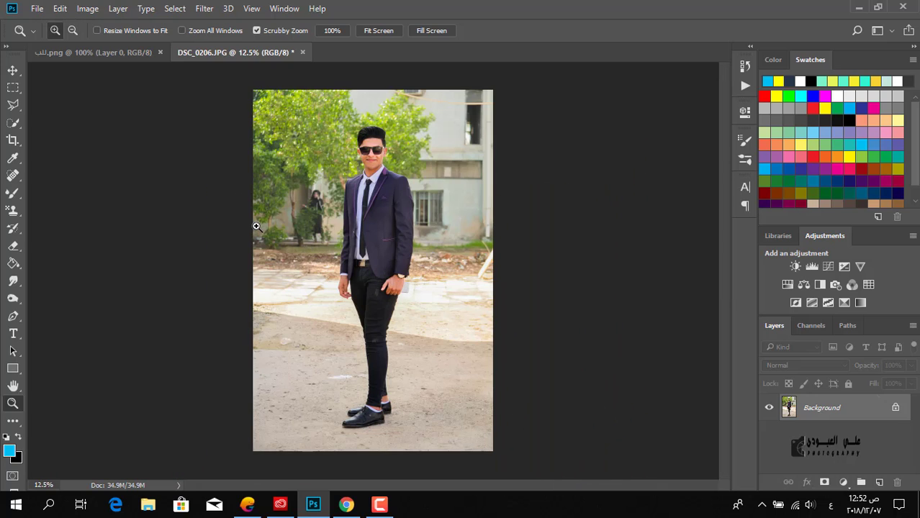
{"action": "key", "text": "ctrl+j"}
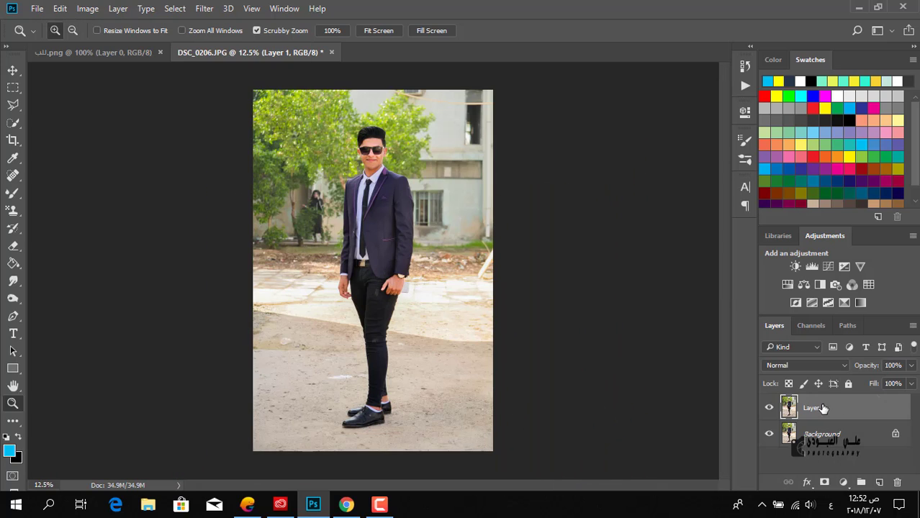
Select the man's hair, face, jacket, trousers and shoes roughly with the Quick Selection tool at size 35
{"action": "key", "text": "i"}
{"action": "left_click", "coordinate": [13, 122]}
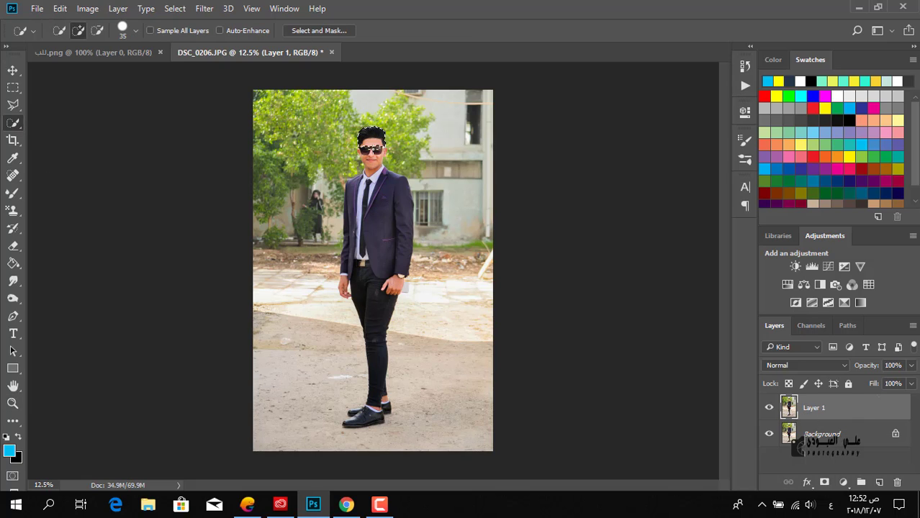
{"action": "mouse_move", "coordinate": [370, 205]}
{"action": "left_mouse_down"}
{"action": "mouse_move", "coordinate": [371, 393]}
{"action": "mouse_move", "coordinate": [355, 339]}
{"action": "mouse_move", "coordinate": [368, 386]}
{"action": "mouse_move", "coordinate": [352, 415]}
{"action": "left_mouse_up"}
{"action": "key", "text": "alt"}
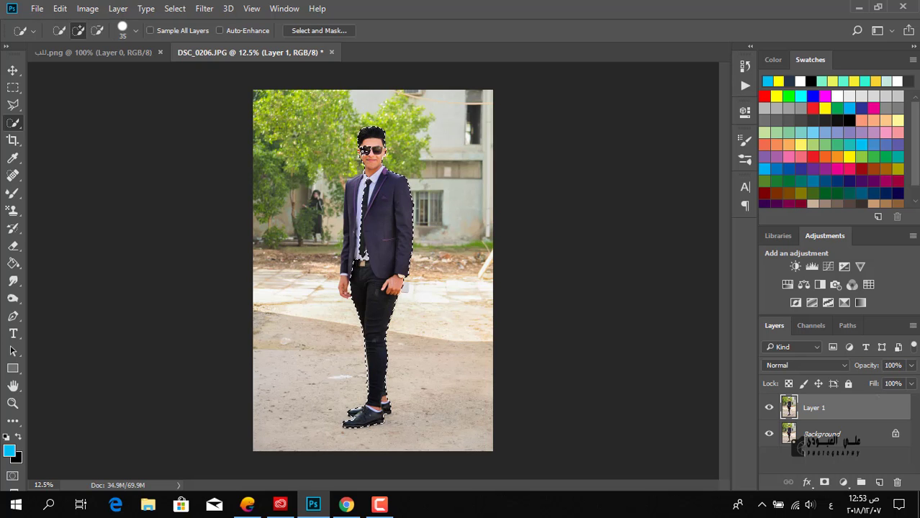
Refine the selection around the face and ears, subtracting stray foliage, and include the shirt and the rest of the jacket
{"action": "key", "text": "z"}
{"action": "left_click", "coordinate": [369, 146]}
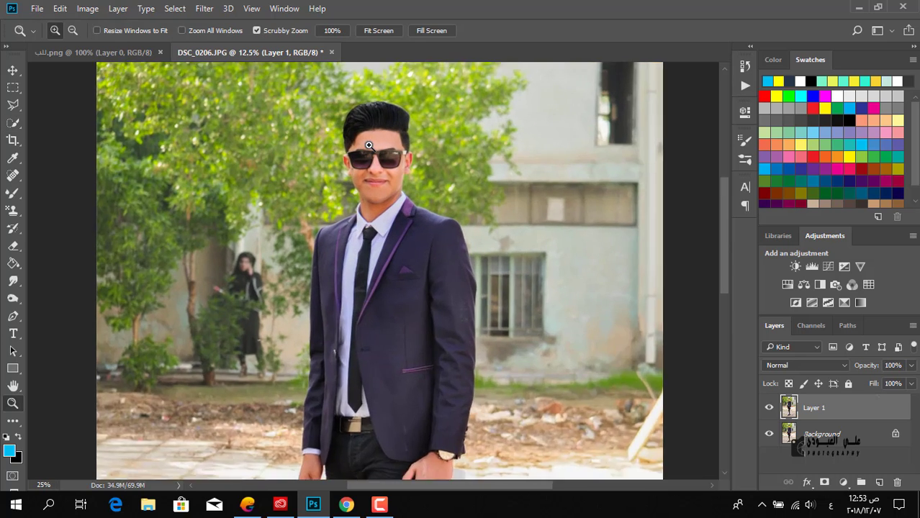
{"action": "left_click", "coordinate": [368, 146]}
{"action": "left_click", "coordinate": [13, 122]}
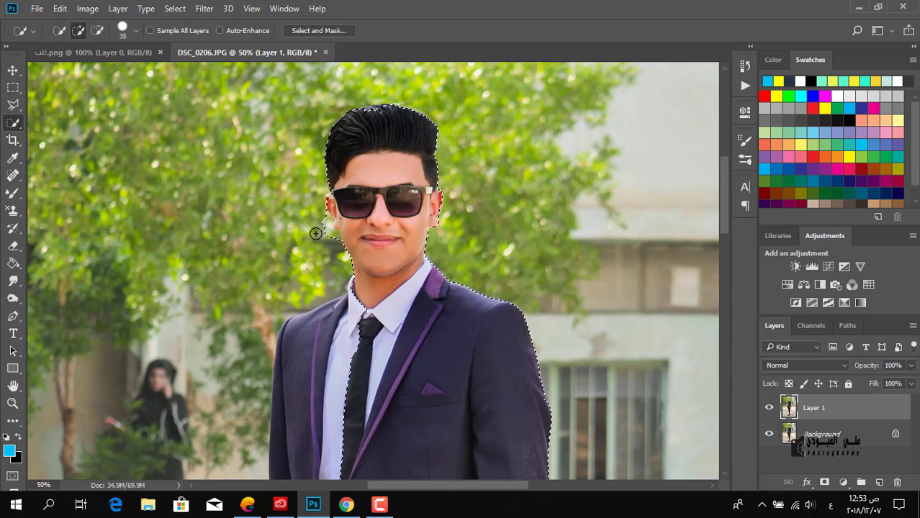
{"action": "key", "text": "alt"}
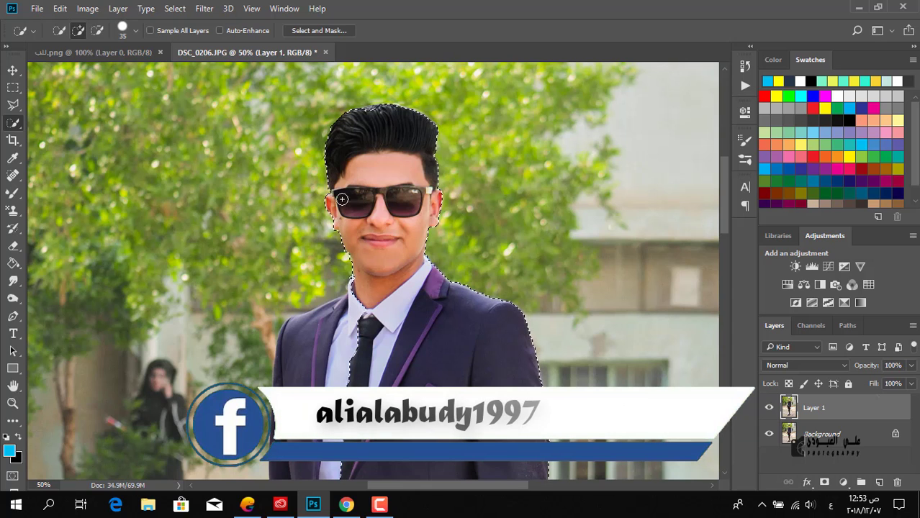
Add the man's hanging hand beside the trousers to the selection
{"action": "scroll", "coordinate": [406, 263], "scroll_direction": "down", "scroll_amount": 3}
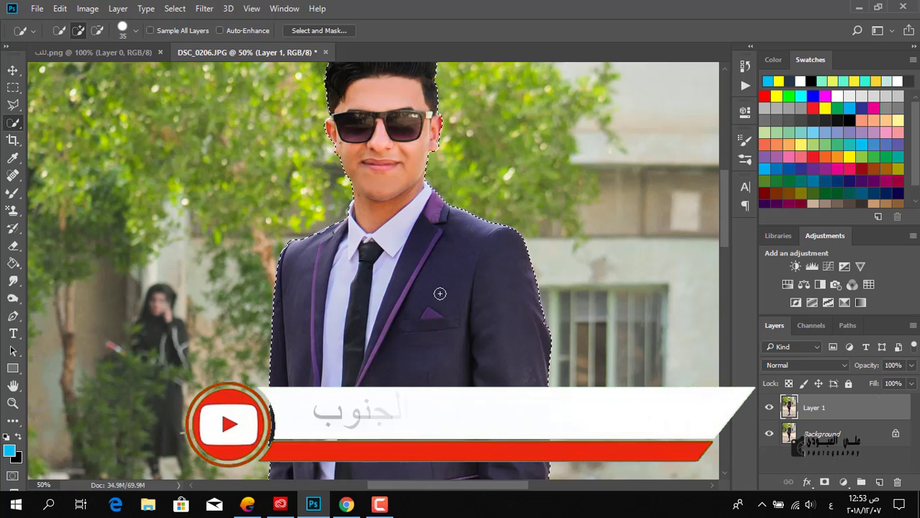
{"action": "scroll", "coordinate": [438, 294], "scroll_direction": "down", "scroll_amount": 5}
{"action": "scroll", "coordinate": [459, 338], "scroll_direction": "down", "scroll_amount": 2}
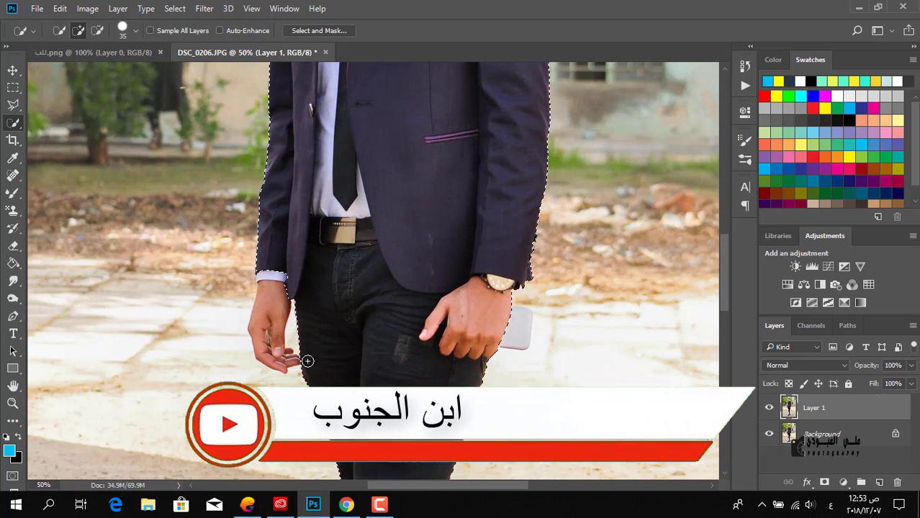
{"action": "mouse_move", "coordinate": [272, 314]}
{"action": "left_mouse_down"}
{"action": "mouse_move", "coordinate": [257, 290]}
{"action": "mouse_move", "coordinate": [267, 309]}
{"action": "left_mouse_up"}
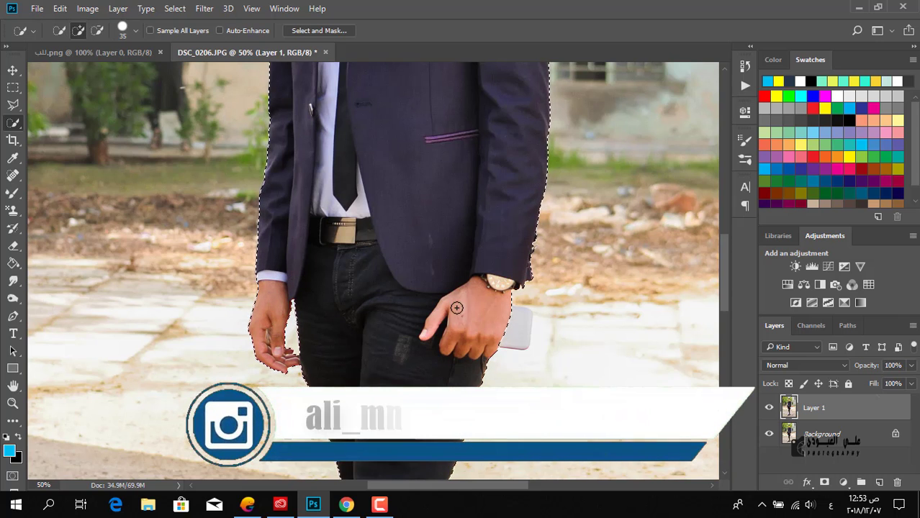
Clean up the selection edge along the trouser legs and shoes, subtracting the bits of ground
{"action": "scroll", "coordinate": [456, 308], "scroll_direction": "down", "scroll_amount": 5}
{"action": "scroll", "coordinate": [439, 348], "scroll_direction": "down", "scroll_amount": 1}
{"action": "key", "text": "alt"}
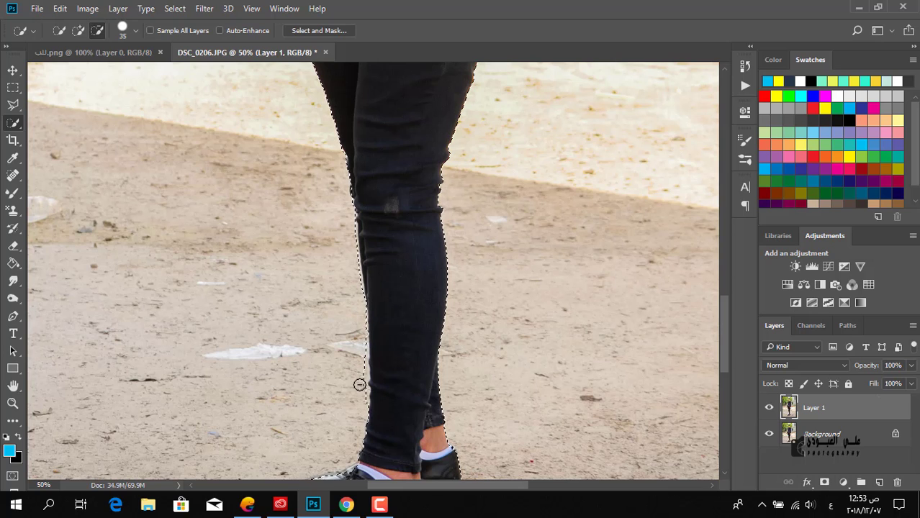
{"action": "scroll", "coordinate": [358, 339], "scroll_direction": "down", "scroll_amount": 5}
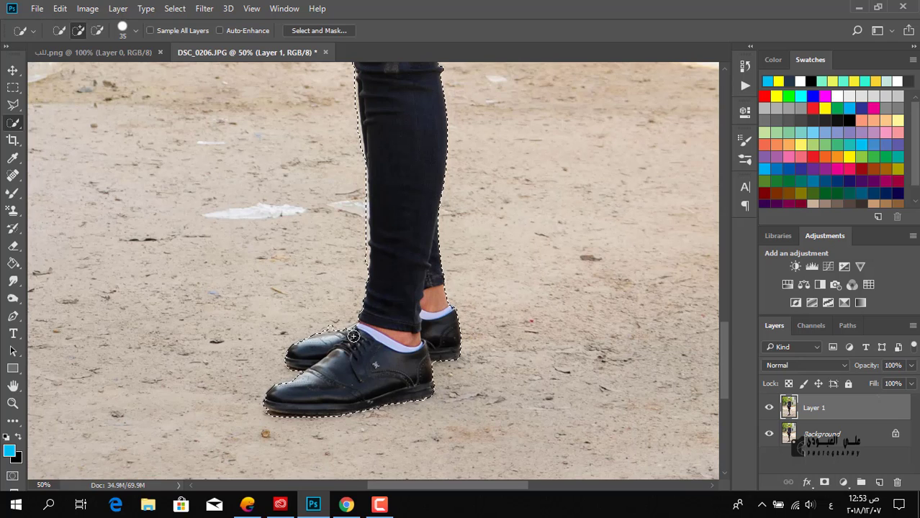
{"action": "key", "text": "alt"}
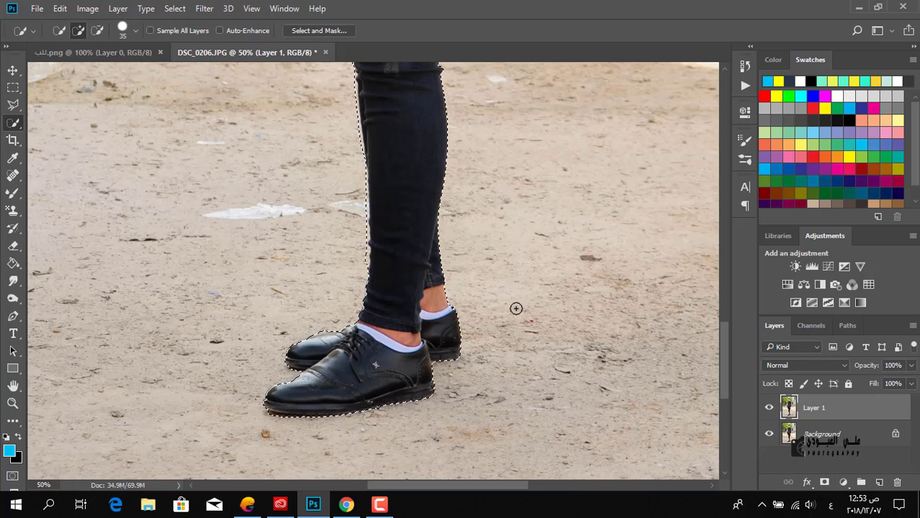
Open the selection in Select and Mask, choose the Refine Edge Brush at size 21, and set the view opacity to 42%
{"action": "key", "text": "z"}
{"action": "left_click", "coordinate": [461, 267], "text": "alt"}
{"action": "left_click", "coordinate": [439, 252], "text": "alt"}
{"action": "left_click", "coordinate": [431, 245], "text": "alt"}
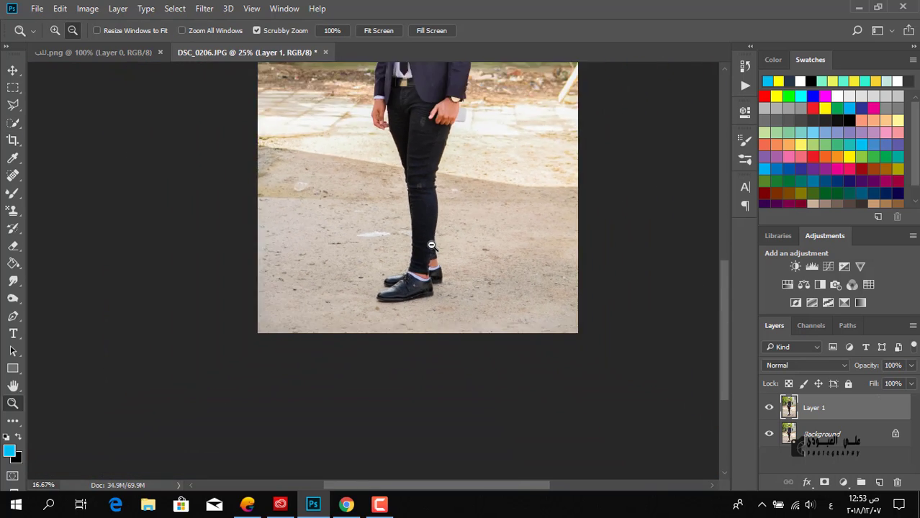
{"action": "left_click", "coordinate": [430, 245], "text": "alt"}
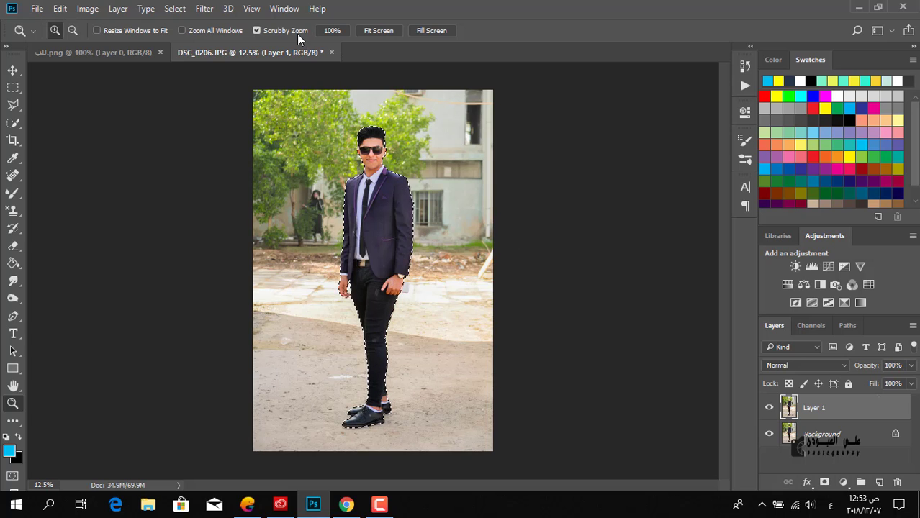
{"action": "left_click", "coordinate": [13, 122]}
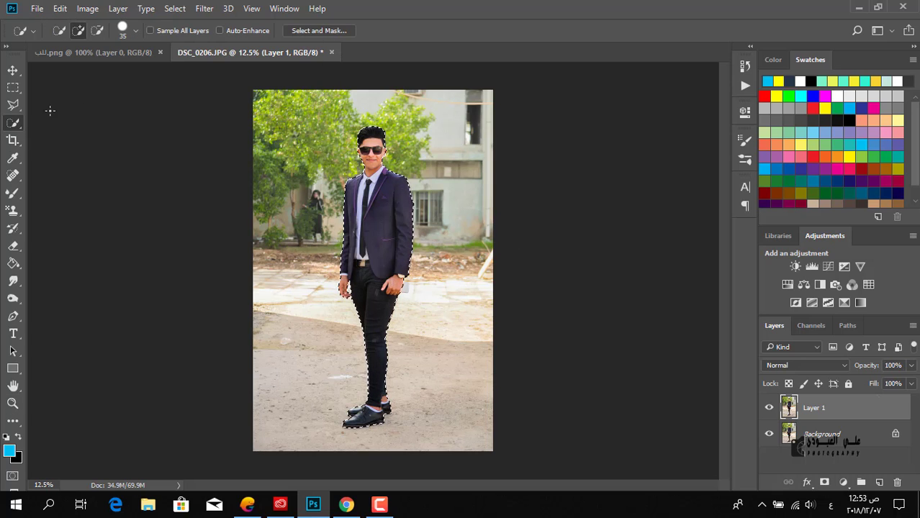
{"action": "left_click", "coordinate": [313, 31]}
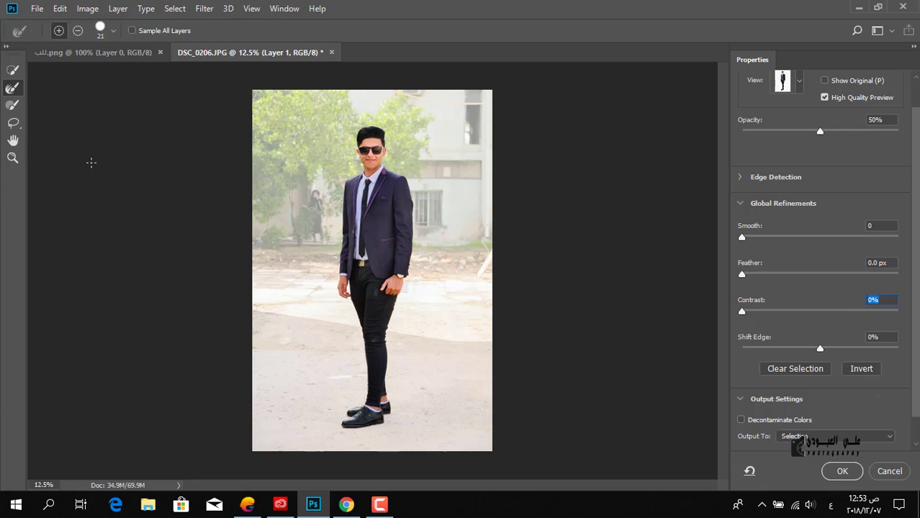
{"action": "key", "text": "z"}
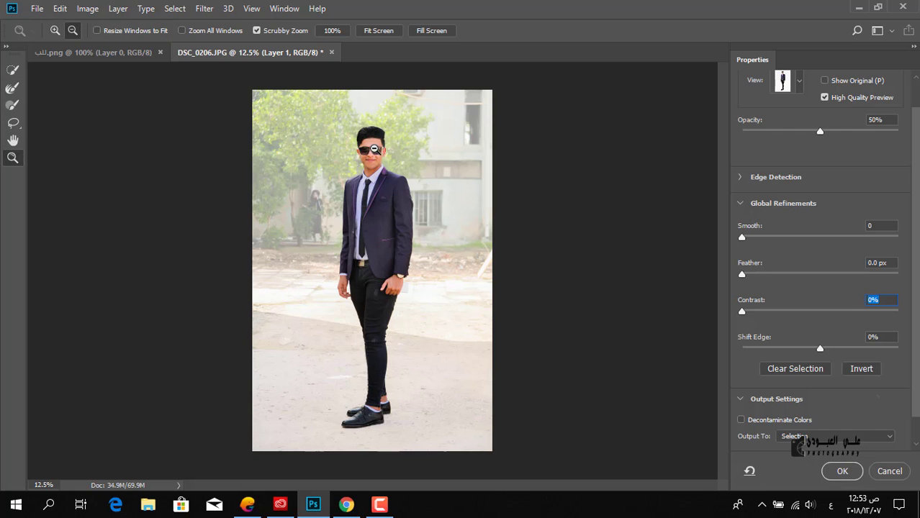
{"action": "left_click_drag", "start_coordinate": [372, 147], "coordinate": [374, 147]}
{"action": "left_click", "coordinate": [373, 148]}
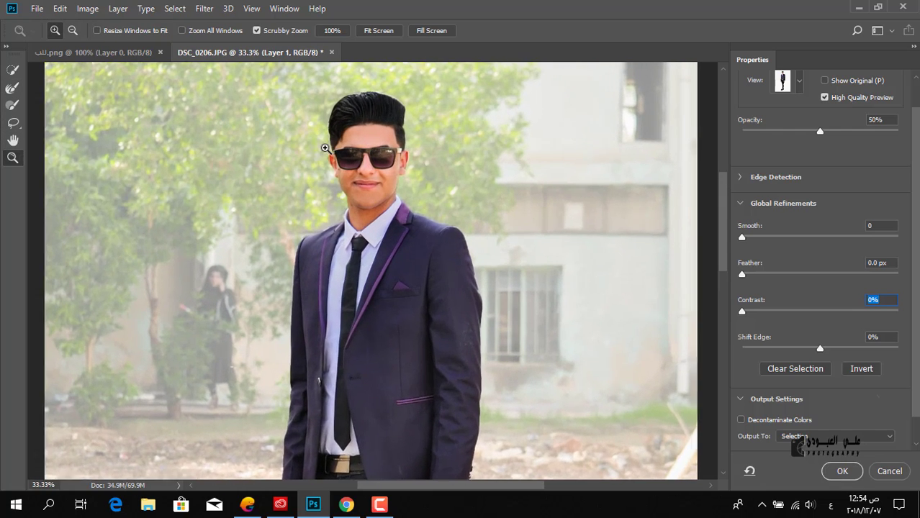
{"action": "left_click", "coordinate": [17, 92]}
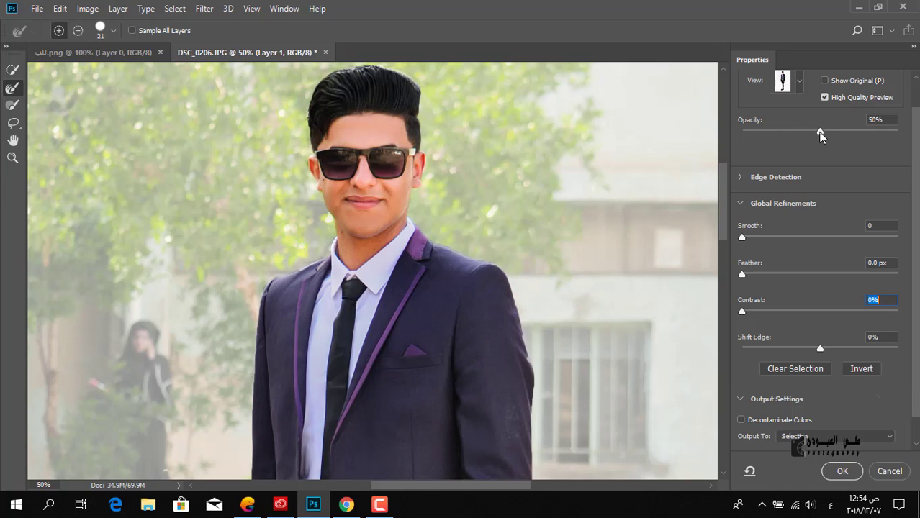
{"action": "mouse_move", "coordinate": [820, 132]}
{"action": "left_mouse_down"}
{"action": "mouse_move", "coordinate": [739, 135]}
{"action": "mouse_move", "coordinate": [893, 131]}
{"action": "mouse_move", "coordinate": [803, 148]}
{"action": "mouse_move", "coordinate": [811, 148]}
{"action": "left_mouse_up"}
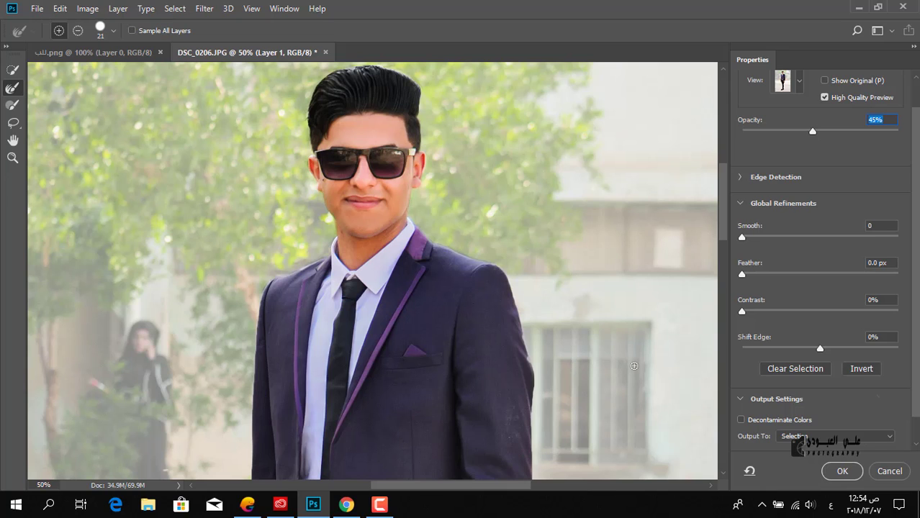
Output the man's selection to a new layer with a layer mask after checking its edges down to the shoes
{"action": "scroll", "coordinate": [741, 405], "scroll_direction": "down", "scroll_amount": 3}
{"action": "left_click", "coordinate": [824, 415]}
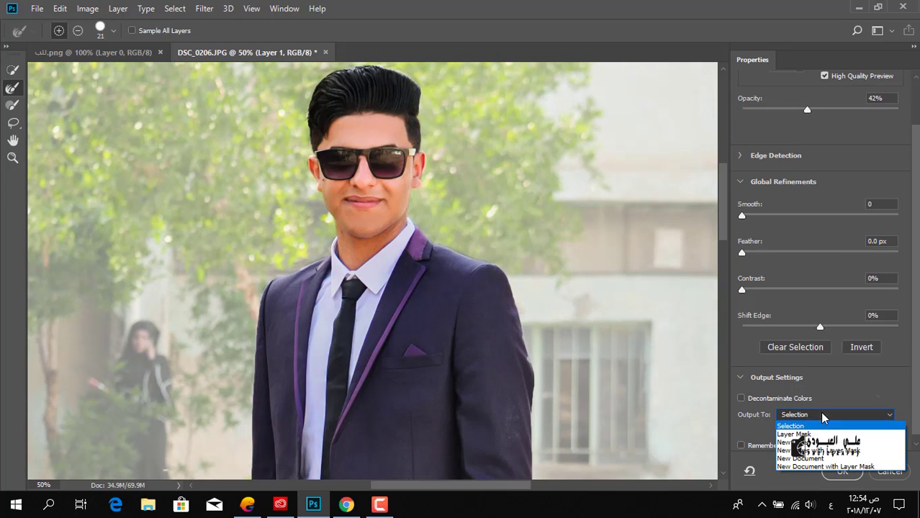
{"action": "left_click", "coordinate": [800, 450]}
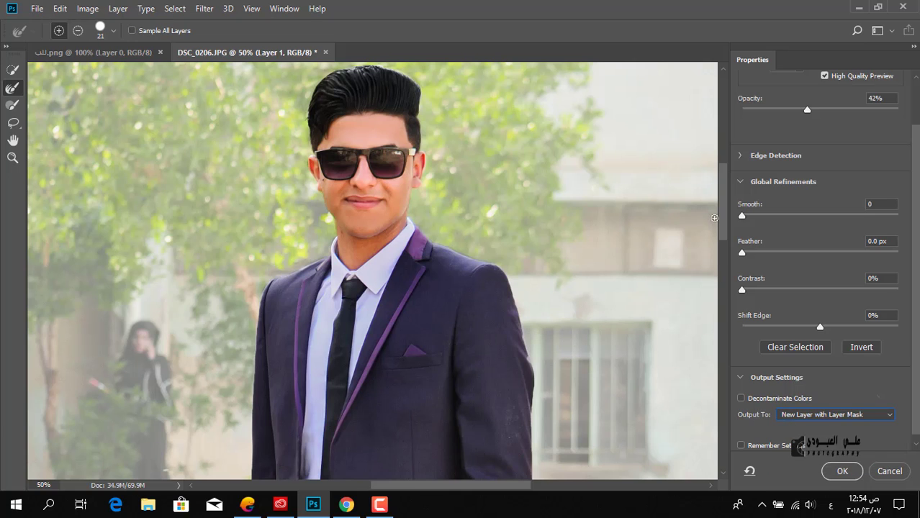
{"action": "left_click_drag", "start_coordinate": [723, 216], "coordinate": [723, 299]}
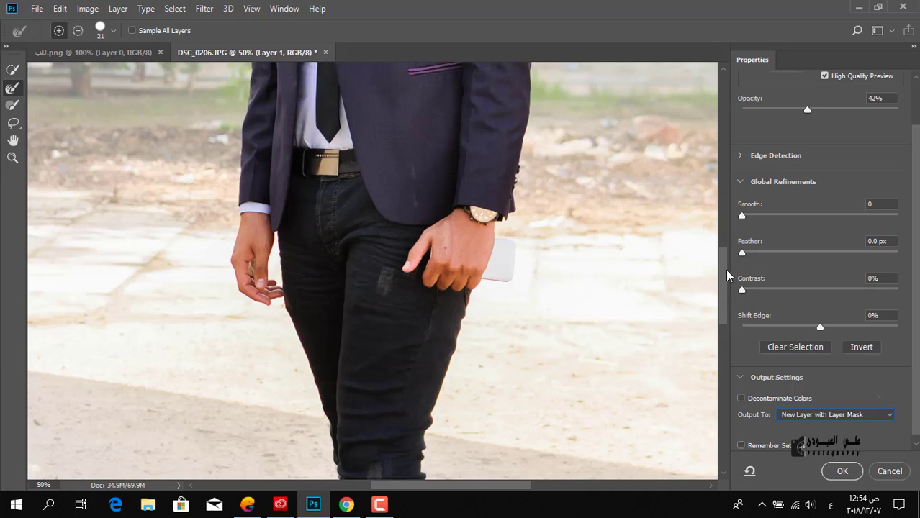
{"action": "left_click_drag", "start_coordinate": [727, 272], "coordinate": [713, 342]}
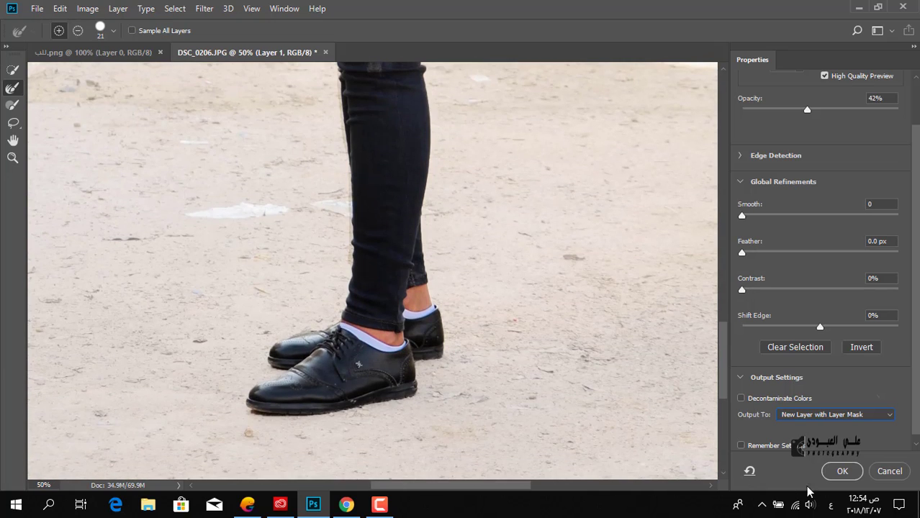
{"action": "left_click", "coordinate": [837, 474]}
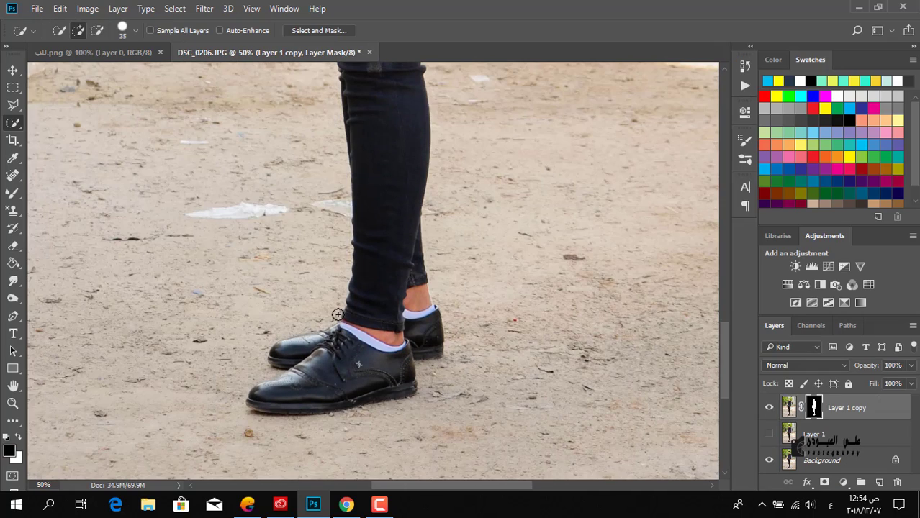
{"action": "key", "text": "z"}
{"action": "left_click", "coordinate": [339, 314], "text": "alt"}
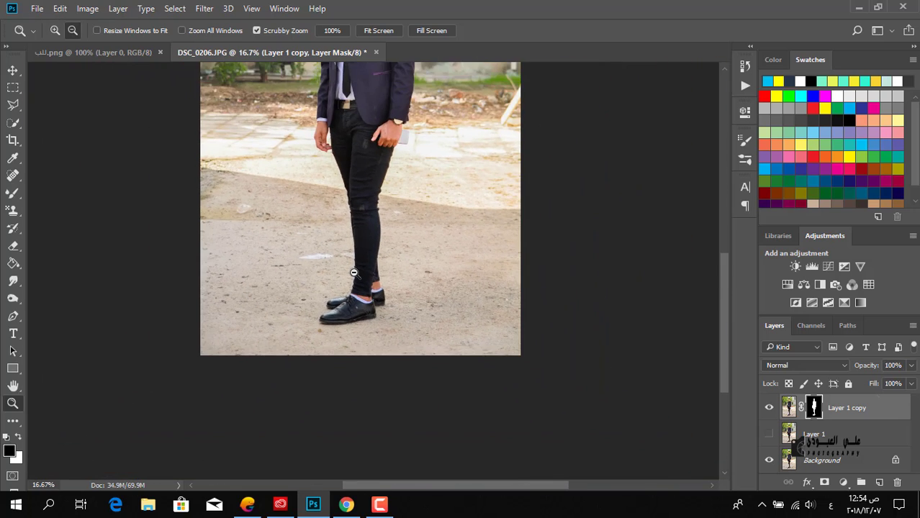
Make Layer 1 visible and load the Layer 1 copy Mask channel as a new selection
{"action": "left_click", "coordinate": [769, 434]}
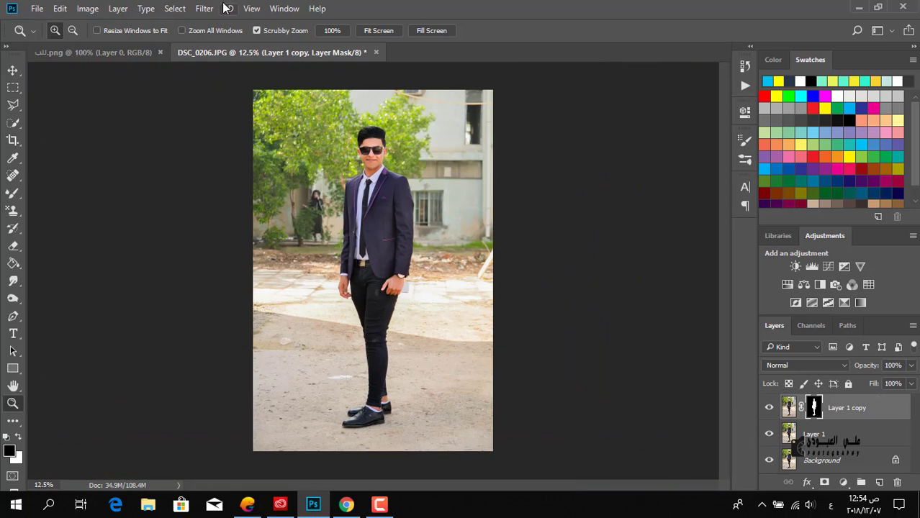
{"action": "left_click", "coordinate": [176, 9]}
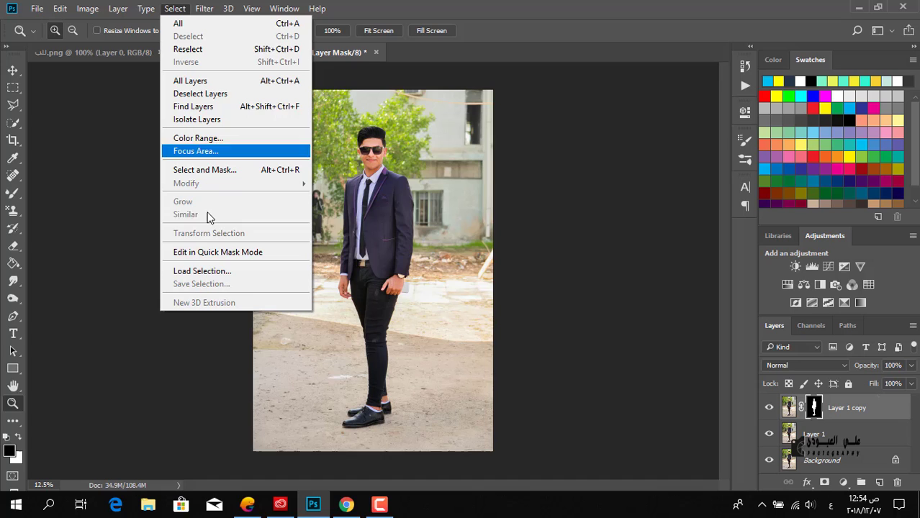
{"action": "left_click", "coordinate": [212, 271]}
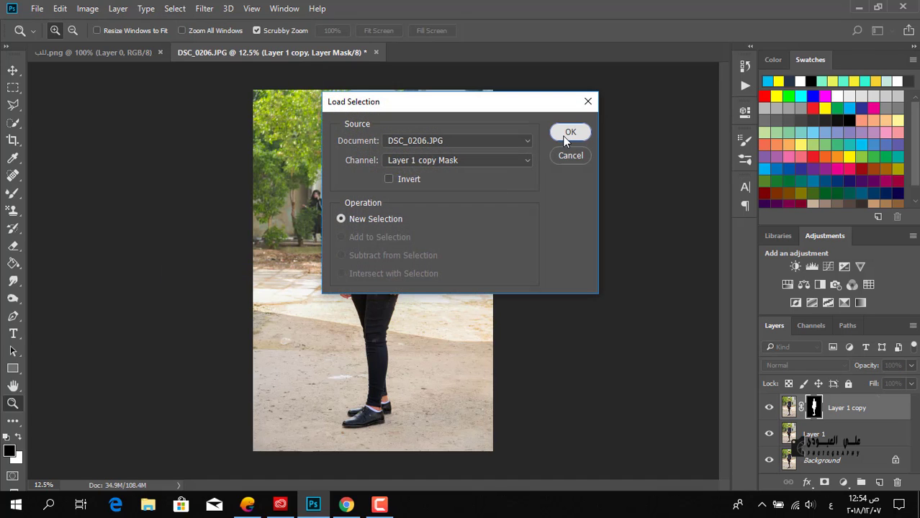
{"action": "left_click", "coordinate": [568, 134]}
Fill the man's silhouette on Layer 1 using Content-Aware with Color Adaptation at 100% opacity, and hide Layer 1 copy
{"action": "left_click", "coordinate": [779, 430]}
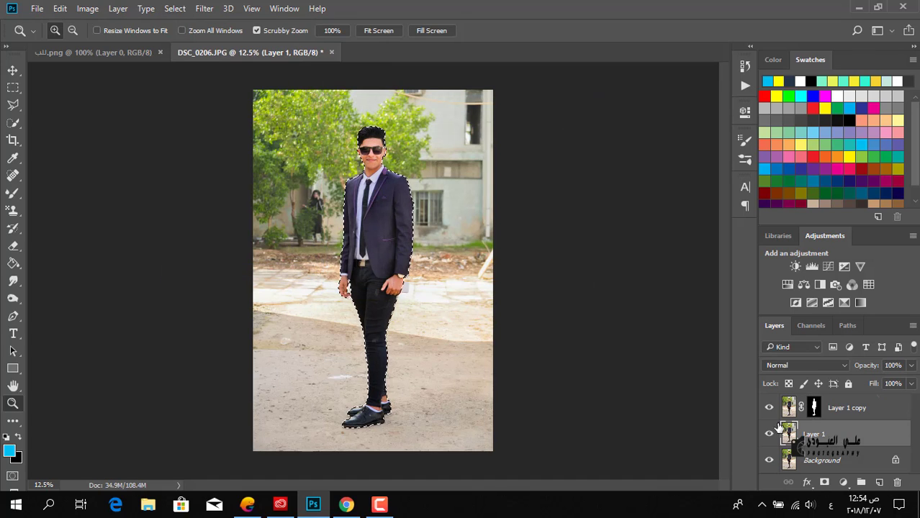
{"action": "left_click", "coordinate": [61, 9]}
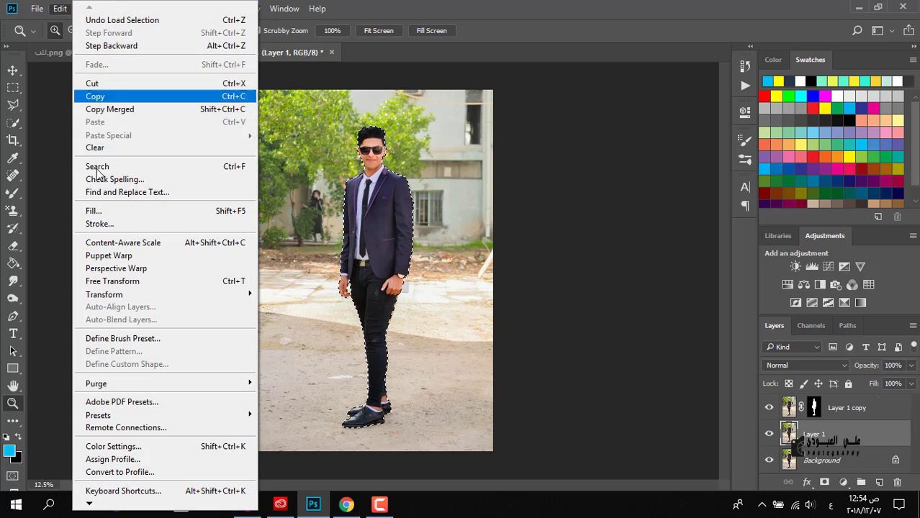
{"action": "left_click", "coordinate": [105, 212]}
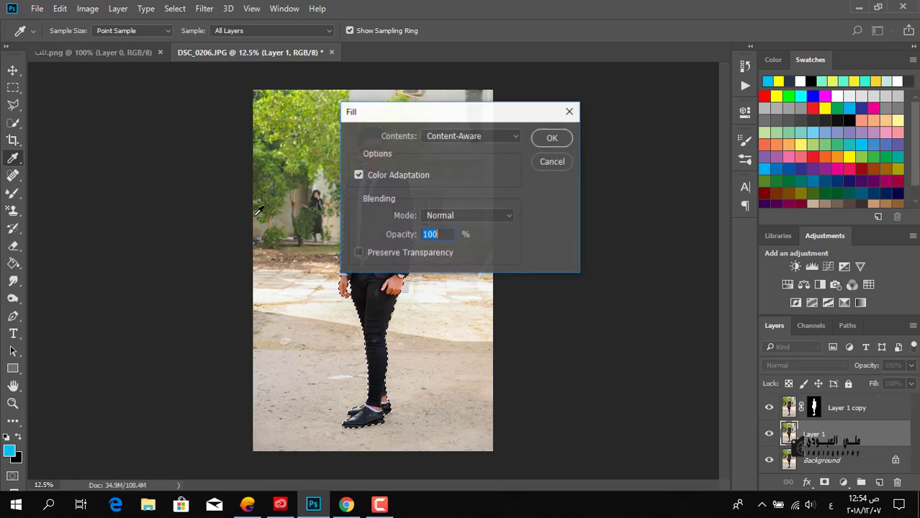
{"action": "left_click", "coordinate": [548, 138]}
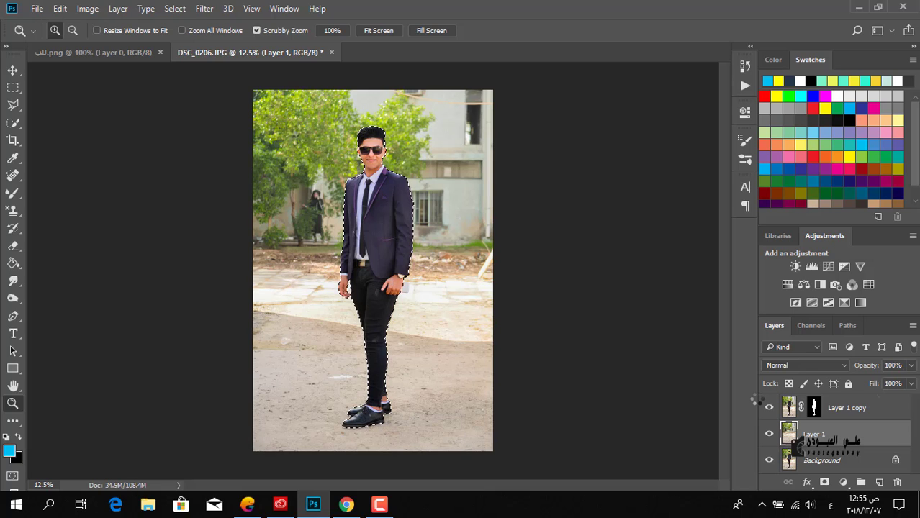
{"action": "left_click", "coordinate": [770, 408]}
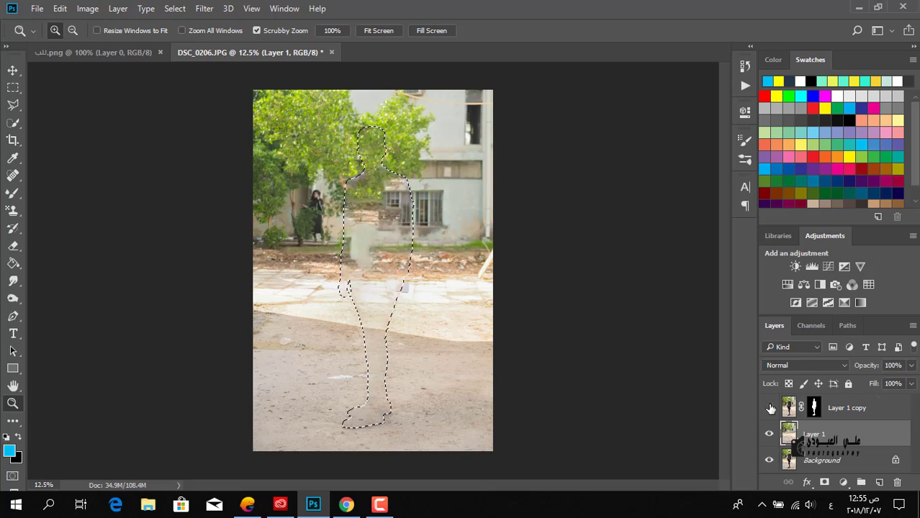
Set the Spot Healing Brush to size 73 and heal the leftover outline around the head and the shoulder near the window
{"action": "left_click", "coordinate": [353, 192]}
{"action": "left_click", "coordinate": [13, 176]}
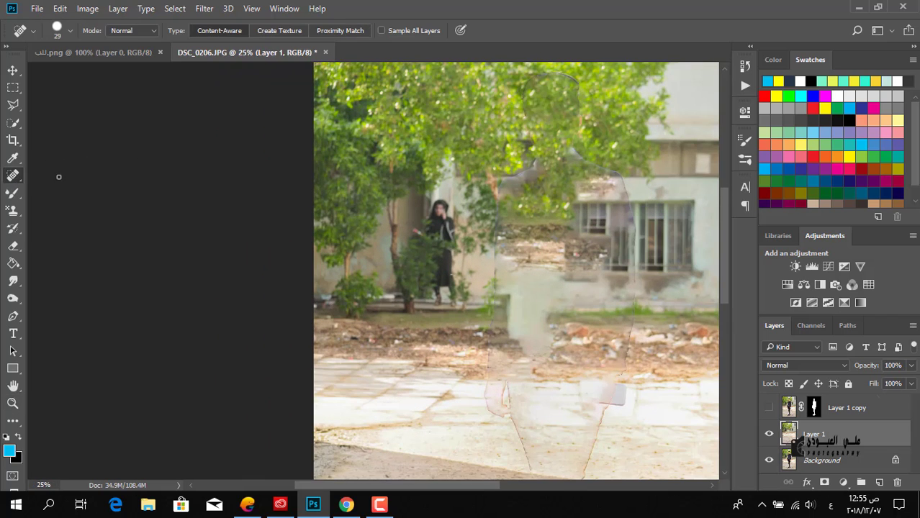
{"action": "right_click", "coordinate": [544, 213]}
{"action": "left_click_drag", "start_coordinate": [559, 210], "coordinate": [589, 212]}
{"action": "key", "text": "Return"}
{"action": "mouse_move", "coordinate": [526, 167]}
{"action": "left_mouse_down"}
{"action": "mouse_move", "coordinate": [503, 182]}
{"action": "mouse_move", "coordinate": [537, 141]}
{"action": "left_mouse_up"}
{"action": "mouse_move", "coordinate": [535, 144]}
{"action": "left_mouse_down"}
{"action": "mouse_move", "coordinate": [521, 78]}
{"action": "mouse_move", "coordinate": [584, 75]}
{"action": "mouse_move", "coordinate": [556, 72]}
{"action": "mouse_move", "coordinate": [573, 75]}
{"action": "left_mouse_up"}
{"action": "mouse_move", "coordinate": [577, 83]}
{"action": "left_mouse_down"}
{"action": "mouse_move", "coordinate": [577, 149]}
{"action": "mouse_move", "coordinate": [624, 183]}
{"action": "left_mouse_up"}
Heal the leftover outline of the arm, the phone-holding hand and the leg on the window side, down onto the pavement
{"action": "mouse_move", "coordinate": [625, 186]}
{"action": "left_mouse_down"}
{"action": "mouse_move", "coordinate": [640, 298]}
{"action": "mouse_move", "coordinate": [637, 288]}
{"action": "left_mouse_up"}
{"action": "left_click_drag", "start_coordinate": [634, 273], "coordinate": [613, 394]}
{"action": "left_click_drag", "start_coordinate": [609, 400], "coordinate": [598, 436]}
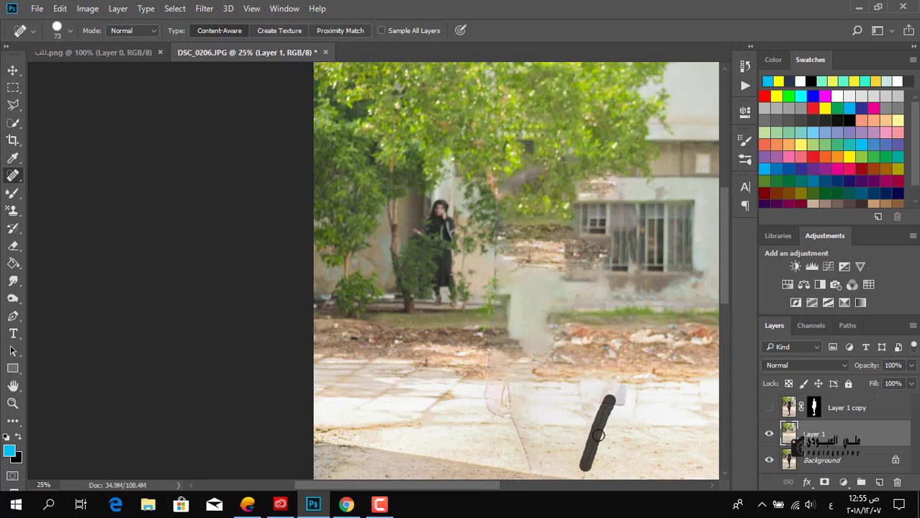
{"action": "left_click_drag", "start_coordinate": [602, 403], "coordinate": [601, 403]}
{"action": "mouse_move", "coordinate": [605, 403]}
{"action": "left_mouse_down"}
{"action": "mouse_move", "coordinate": [617, 398]}
{"action": "mouse_move", "coordinate": [619, 372]}
{"action": "left_mouse_up"}
{"action": "scroll", "coordinate": [589, 417], "scroll_direction": "down", "scroll_amount": 3}
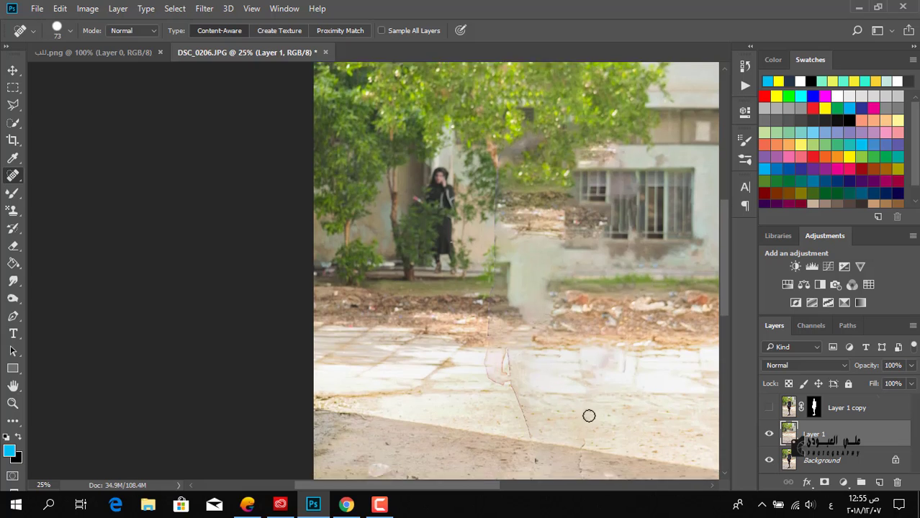
{"action": "mouse_move", "coordinate": [610, 326]}
{"action": "left_mouse_down"}
{"action": "mouse_move", "coordinate": [587, 378]}
{"action": "mouse_move", "coordinate": [582, 468]}
{"action": "mouse_move", "coordinate": [584, 412]}
{"action": "left_mouse_up"}
Heal the remaining traces of the lower legs and shoes on the sandy ground
{"action": "scroll", "coordinate": [583, 413], "scroll_direction": "down", "scroll_amount": 3}
{"action": "mouse_move", "coordinate": [583, 366]}
{"action": "left_mouse_down"}
{"action": "mouse_move", "coordinate": [590, 439]}
{"action": "mouse_move", "coordinate": [555, 471]}
{"action": "mouse_move", "coordinate": [493, 477]}
{"action": "mouse_move", "coordinate": [494, 448]}
{"action": "mouse_move", "coordinate": [543, 402]}
{"action": "left_mouse_up"}
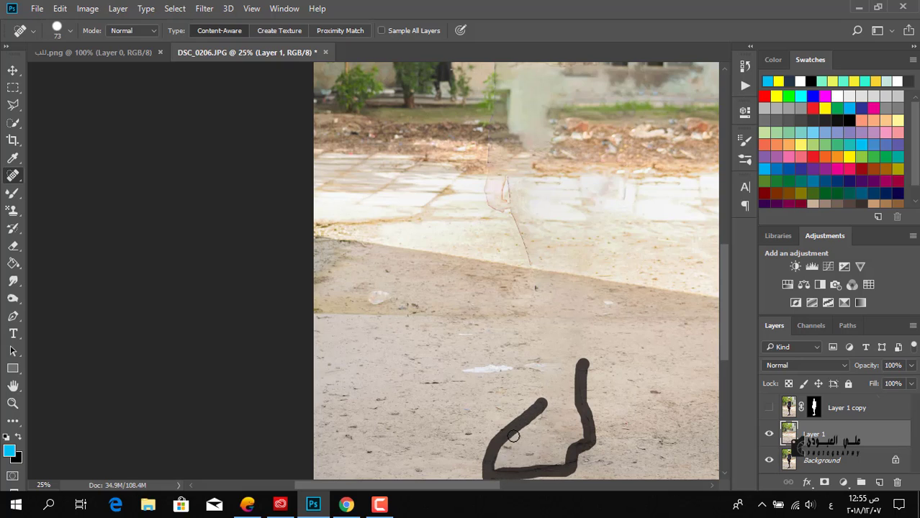
{"action": "mouse_move", "coordinate": [500, 466]}
{"action": "left_mouse_down"}
{"action": "mouse_move", "coordinate": [505, 417]}
{"action": "mouse_move", "coordinate": [532, 391]}
{"action": "mouse_move", "coordinate": [509, 413]}
{"action": "mouse_move", "coordinate": [497, 406]}
{"action": "mouse_move", "coordinate": [542, 398]}
{"action": "left_mouse_up"}
{"action": "left_click", "coordinate": [523, 418]}
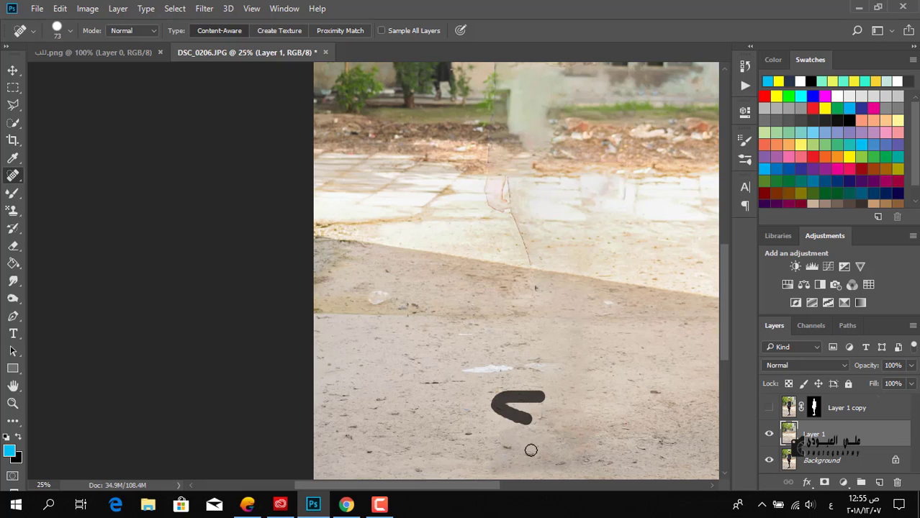
{"action": "left_click_drag", "start_coordinate": [530, 448], "coordinate": [538, 404]}
Heal the outline on the tree side, from the leg up past the hanging hand to the jacket edge
{"action": "left_click_drag", "start_coordinate": [530, 312], "coordinate": [507, 201]}
{"action": "scroll", "coordinate": [510, 265], "scroll_direction": "up", "scroll_amount": 2}
{"action": "mouse_move", "coordinate": [509, 266]}
{"action": "left_mouse_down"}
{"action": "mouse_move", "coordinate": [495, 216]}
{"action": "mouse_move", "coordinate": [509, 225]}
{"action": "mouse_move", "coordinate": [502, 247]}
{"action": "mouse_move", "coordinate": [486, 247]}
{"action": "mouse_move", "coordinate": [493, 223]}
{"action": "mouse_move", "coordinate": [502, 247]}
{"action": "mouse_move", "coordinate": [489, 252]}
{"action": "mouse_move", "coordinate": [489, 165]}
{"action": "left_mouse_up"}
{"action": "scroll", "coordinate": [494, 254], "scroll_direction": "up", "scroll_amount": 2}
{"action": "mouse_move", "coordinate": [499, 239]}
{"action": "left_mouse_down"}
{"action": "mouse_move", "coordinate": [494, 176]}
{"action": "mouse_move", "coordinate": [504, 136]}
{"action": "left_mouse_up"}
{"action": "scroll", "coordinate": [496, 240], "scroll_direction": "up", "scroll_amount": 2}
{"action": "scroll", "coordinate": [560, 195], "scroll_direction": "up", "scroll_amount": 3}
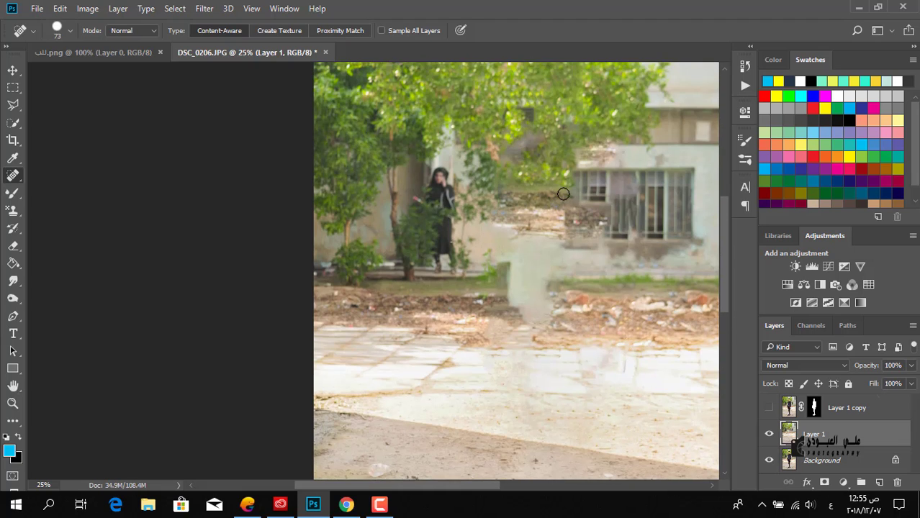
Check the whole cleaned background with Layer 1 copy shown and hidden
{"action": "key", "text": "z"}
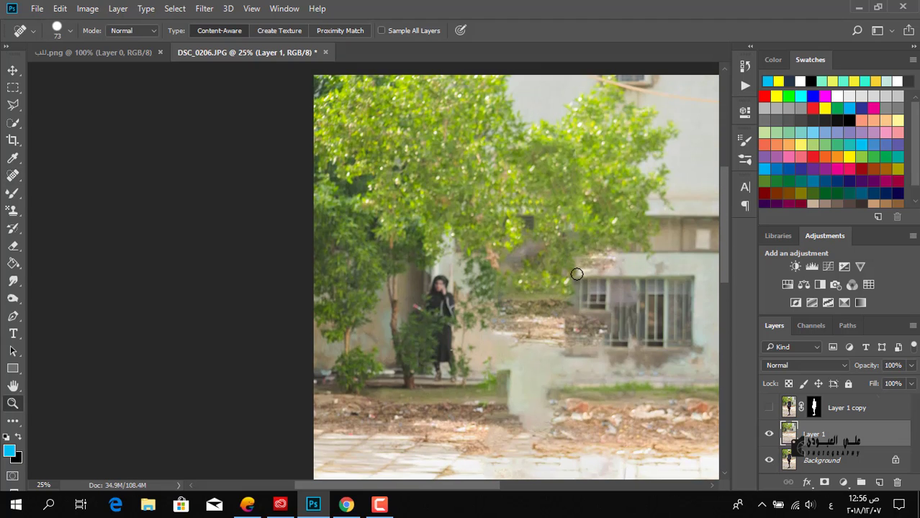
{"action": "left_click", "coordinate": [607, 275], "text": "alt"}
{"action": "left_click", "coordinate": [576, 271], "text": "alt"}
{"action": "left_click", "coordinate": [494, 299], "text": "alt"}
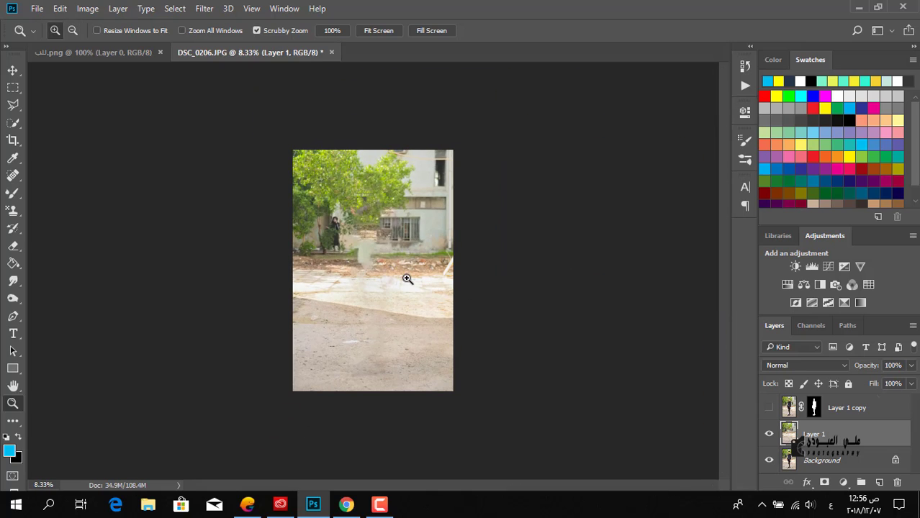
{"action": "left_click", "coordinate": [459, 311]}
{"action": "left_click", "coordinate": [769, 408]}
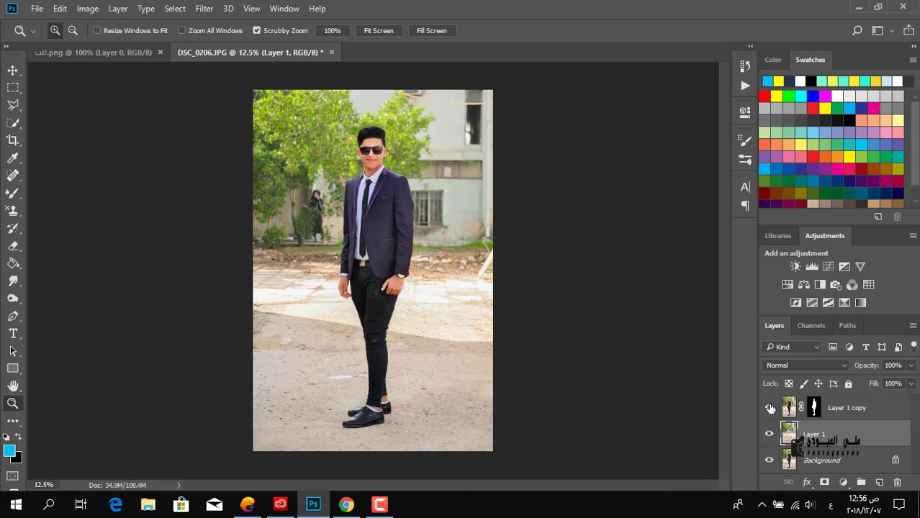
{"action": "left_click", "coordinate": [770, 408]}
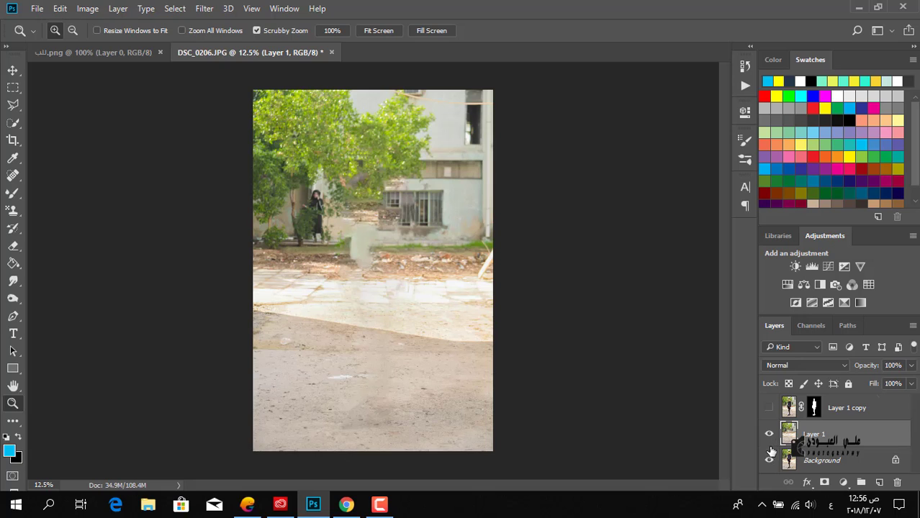
{"action": "left_click", "coordinate": [210, 13]}
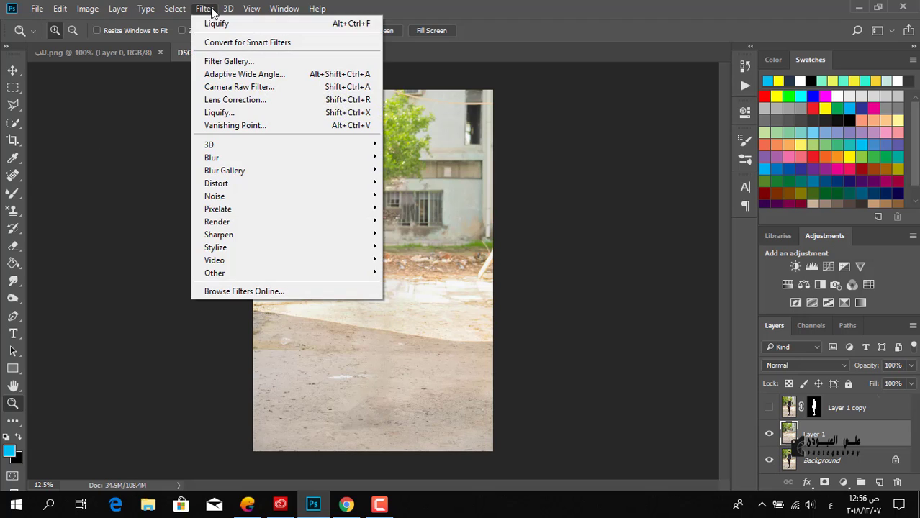
{"action": "left_click", "coordinate": [220, 113]}
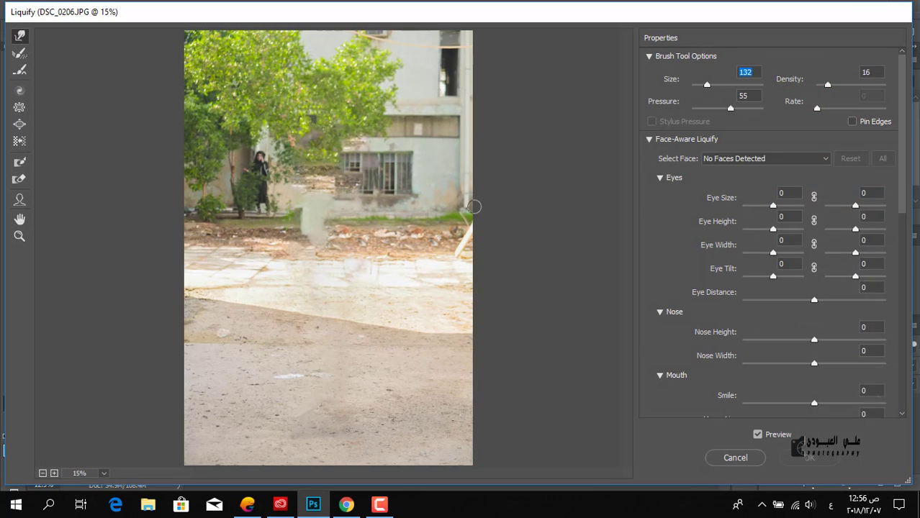
{"action": "left_click", "coordinate": [735, 458]}
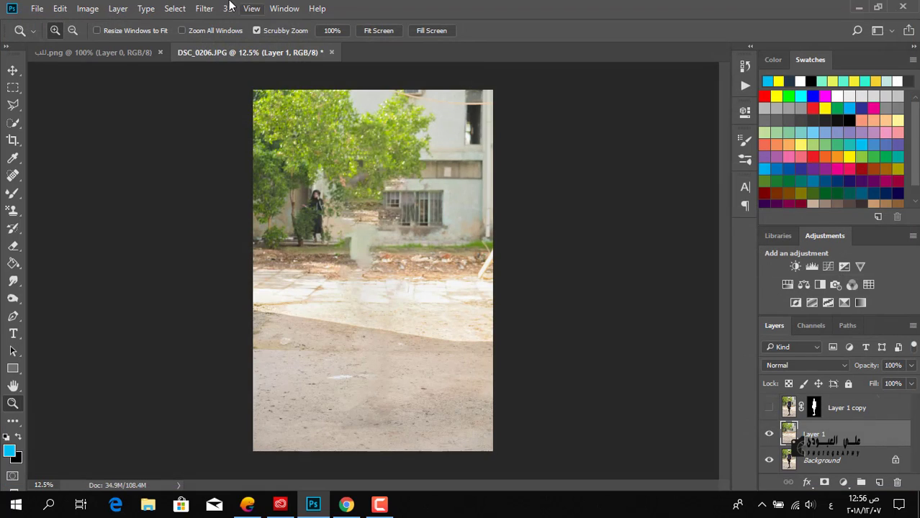
Apply the Camera Raw Filter to the background on Layer 1, adjusting its basic tones for deeper, richer contrast
{"action": "left_click", "coordinate": [210, 13]}
{"action": "left_click", "coordinate": [233, 87]}
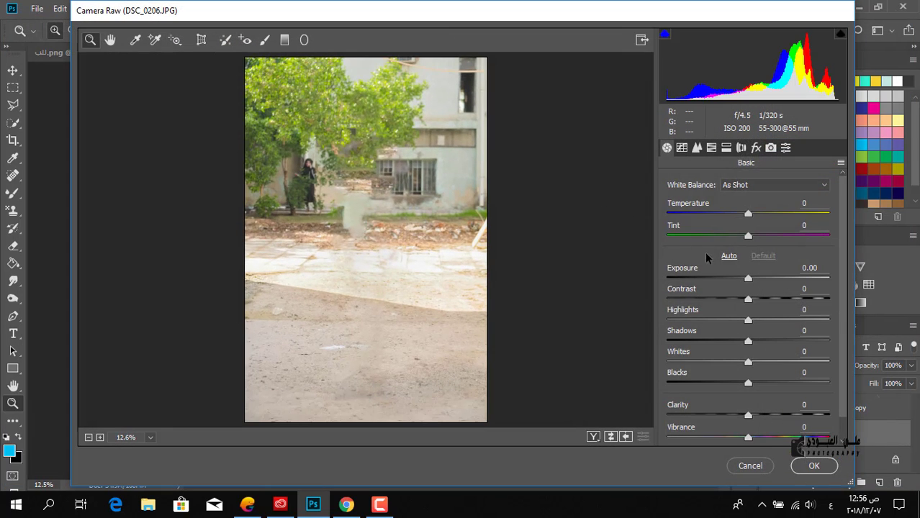
{"action": "left_click_drag", "start_coordinate": [751, 283], "coordinate": [755, 383]}
{"action": "left_click_drag", "start_coordinate": [708, 396], "coordinate": [735, 417]}
{"action": "left_click", "coordinate": [812, 467]}
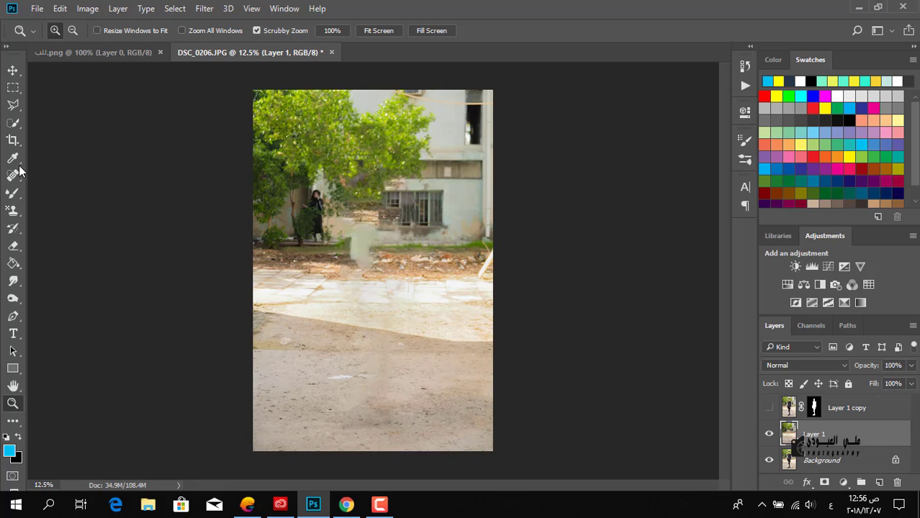
Select the tree foliage with the Quick Selection tool, leaving out the woman and wall beneath it and including the outer leaves
{"action": "left_click", "coordinate": [13, 123]}
{"action": "mouse_move", "coordinate": [259, 209]}
{"action": "left_mouse_down"}
{"action": "mouse_move", "coordinate": [259, 152]}
{"action": "mouse_move", "coordinate": [284, 121]}
{"action": "mouse_move", "coordinate": [380, 160]}
{"action": "mouse_move", "coordinate": [386, 170]}
{"action": "mouse_move", "coordinate": [360, 181]}
{"action": "mouse_move", "coordinate": [288, 191]}
{"action": "mouse_move", "coordinate": [366, 173]}
{"action": "mouse_move", "coordinate": [355, 191]}
{"action": "mouse_move", "coordinate": [335, 190]}
{"action": "mouse_move", "coordinate": [274, 240]}
{"action": "mouse_move", "coordinate": [306, 194]}
{"action": "mouse_move", "coordinate": [306, 216]}
{"action": "left_mouse_up"}
{"action": "left_click", "coordinate": [294, 241], "text": "alt"}
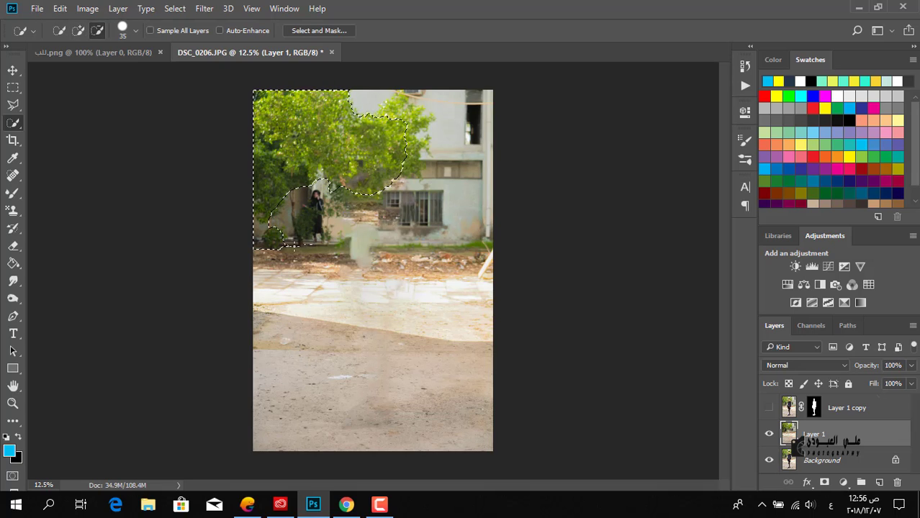
{"action": "mouse_move", "coordinate": [394, 109]}
{"action": "left_mouse_down"}
{"action": "mouse_move", "coordinate": [407, 117]}
{"action": "mouse_move", "coordinate": [416, 160]}
{"action": "mouse_move", "coordinate": [426, 119]}
{"action": "mouse_move", "coordinate": [383, 92]}
{"action": "mouse_move", "coordinate": [371, 108]}
{"action": "left_mouse_up"}
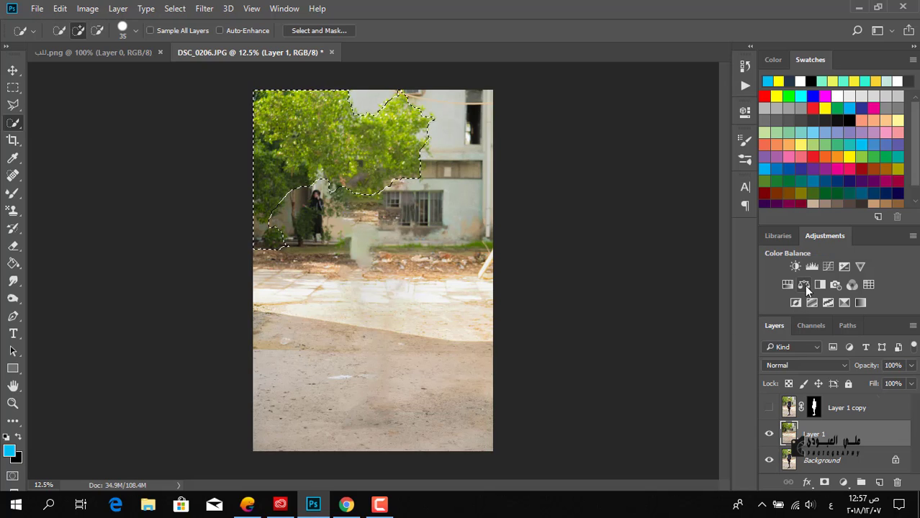
Add a Hue/Saturation adjustment to the selected foliage with hue -31 and saturation +2, turning the leaves autumn orange
{"action": "left_click", "coordinate": [787, 284]}
{"action": "left_click_drag", "start_coordinate": [625, 201], "coordinate": [598, 202]}
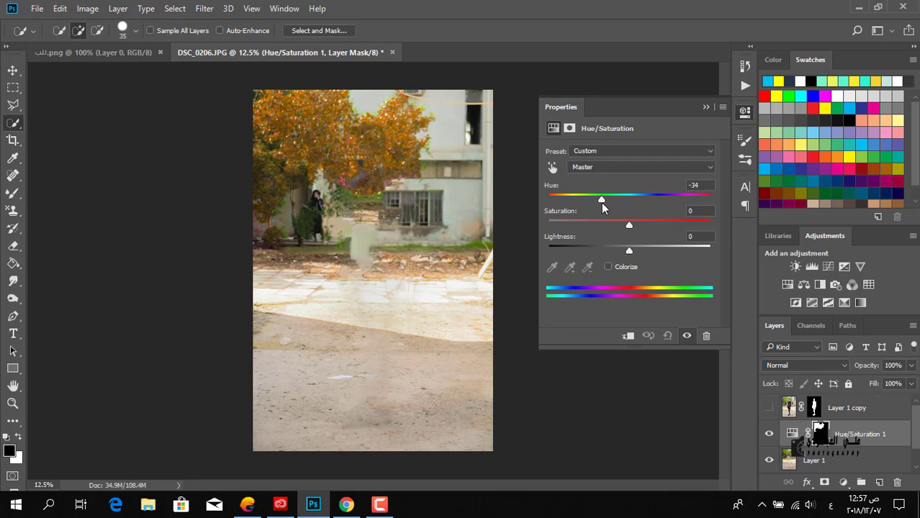
{"action": "left_click_drag", "start_coordinate": [629, 228], "coordinate": [604, 198]}
{"action": "mouse_move", "coordinate": [620, 227]}
{"action": "left_mouse_down"}
{"action": "mouse_move", "coordinate": [609, 226]}
{"action": "mouse_move", "coordinate": [632, 227]}
{"action": "left_mouse_up"}
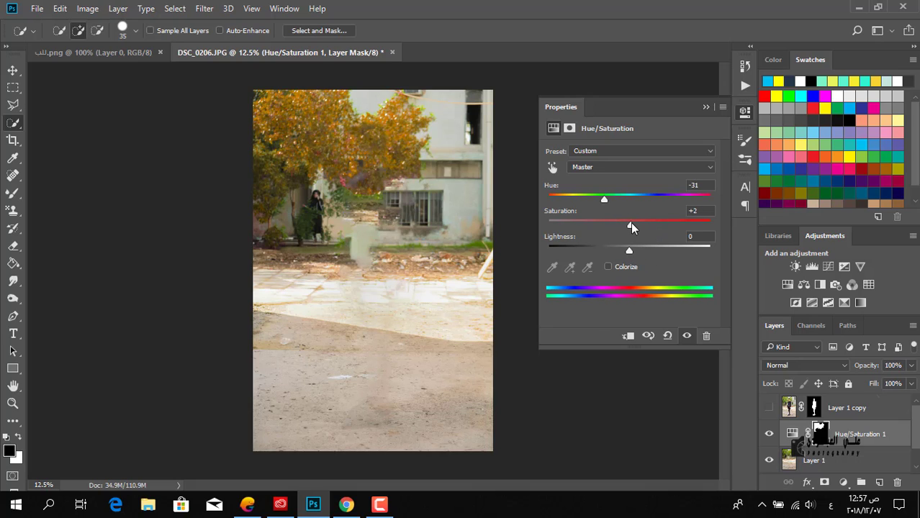
{"action": "left_click", "coordinate": [706, 109]}
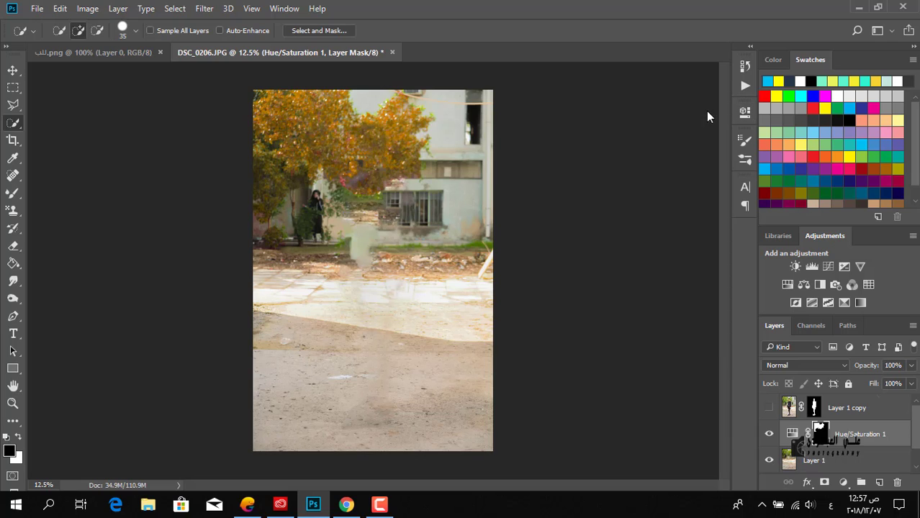
Merge the Hue/Saturation adjustment with Layer 1 and show Layer 1 copy again
{"action": "left_click", "coordinate": [835, 460], "text": "shift"}
{"action": "right_click", "coordinate": [835, 459]}
{"action": "left_click", "coordinate": [682, 419]}
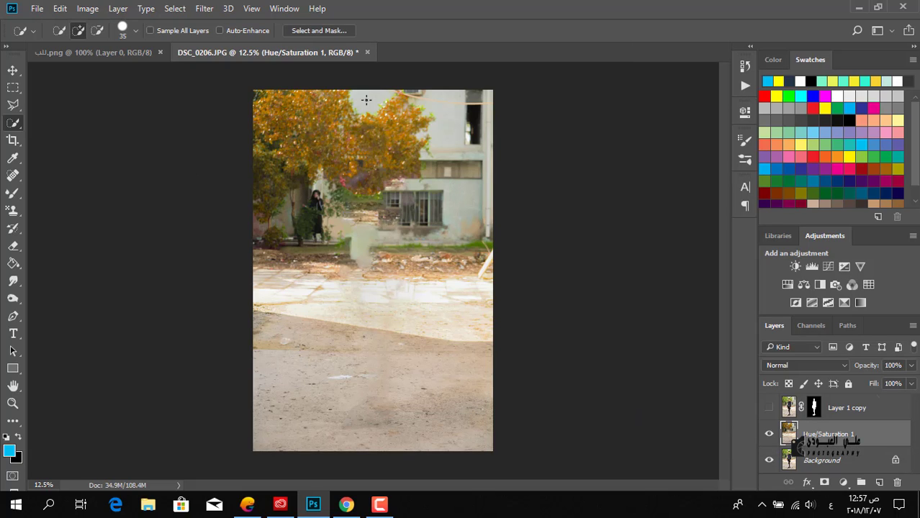
{"action": "left_click", "coordinate": [769, 408]}
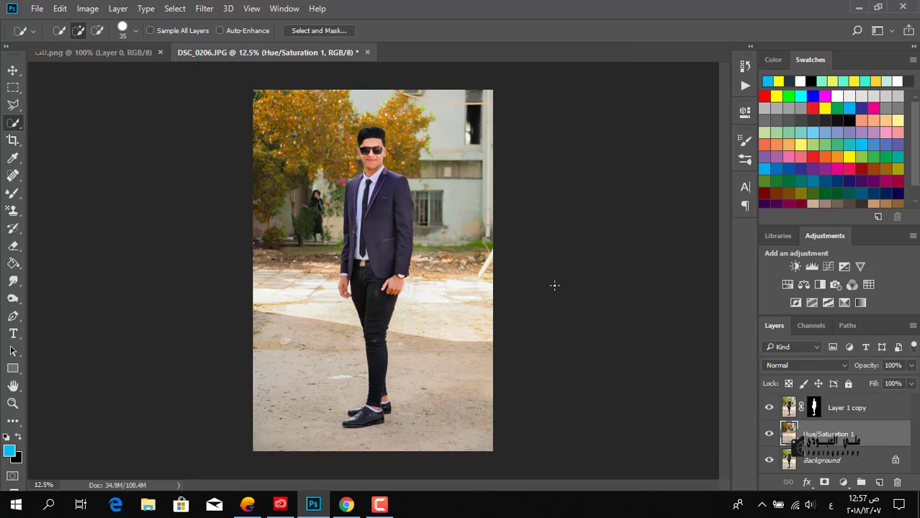
Start a Tilt-Shift blur on the background layer and move its focus centre below the photo's lower edge, with the transition line near the shoes
{"action": "left_click", "coordinate": [83, 10]}
{"action": "left_click", "coordinate": [83, 10]}
{"action": "left_click", "coordinate": [203, 9]}
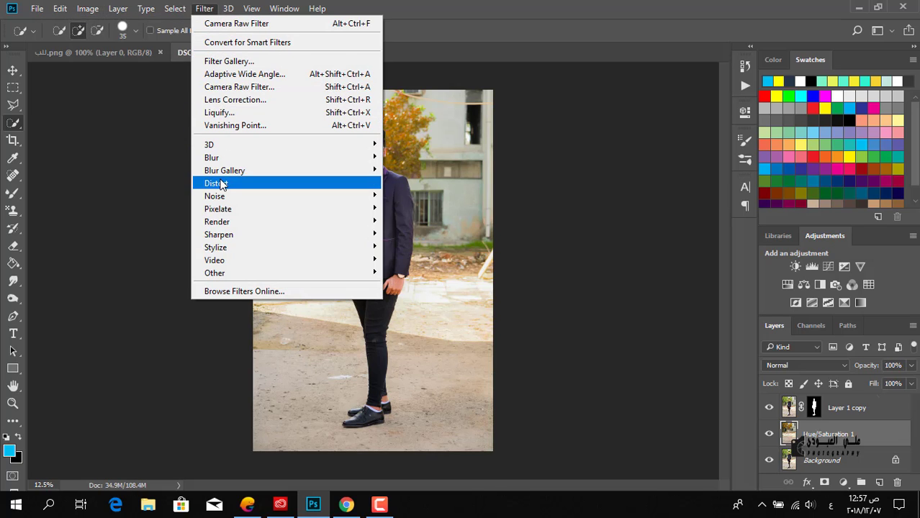
{"action": "mouse_move", "coordinate": [227, 163]}
{"action": "mouse_move", "coordinate": [278, 175]}
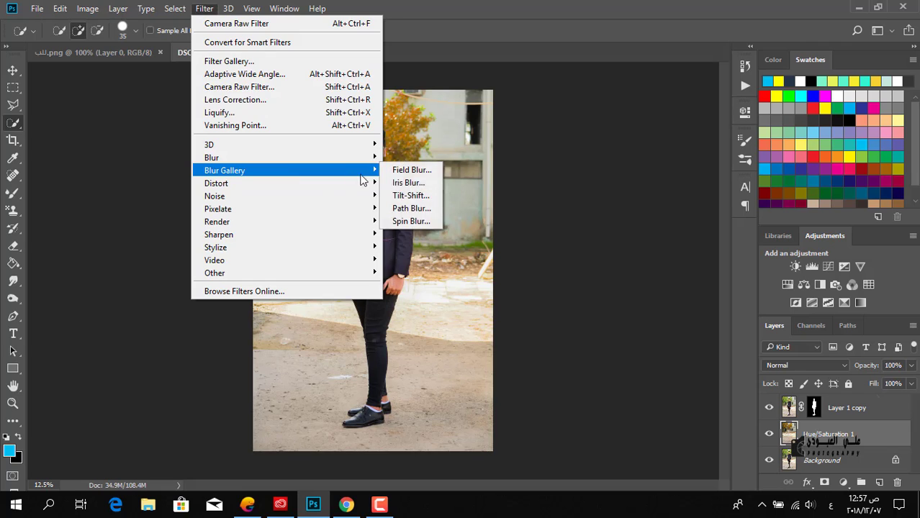
{"action": "left_click", "coordinate": [402, 199]}
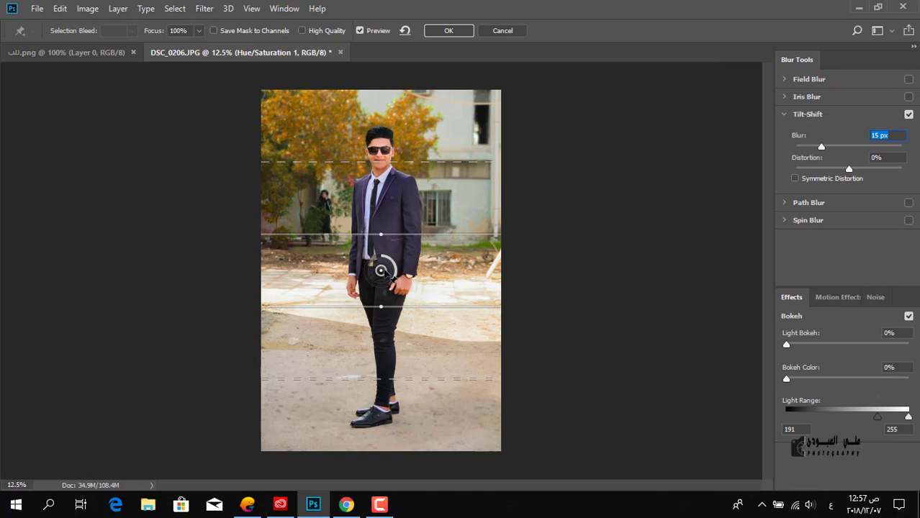
{"action": "left_click_drag", "start_coordinate": [386, 277], "coordinate": [388, 483]}
{"action": "left_click_drag", "start_coordinate": [384, 364], "coordinate": [383, 411]}
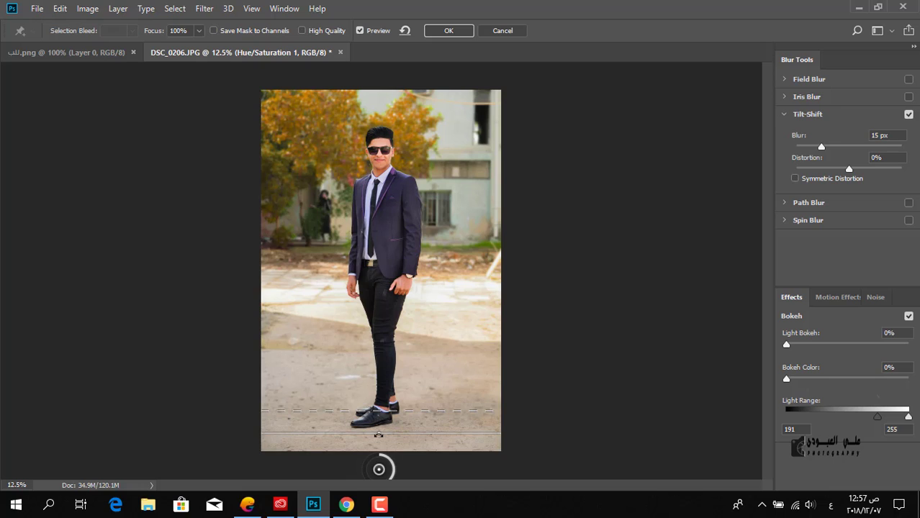
Fine-tune the Tilt-Shift focus and transition lines around the man's shoes, then apply the filter with a blur of 17 px
{"action": "left_click_drag", "start_coordinate": [383, 473], "coordinate": [383, 486]}
{"action": "left_click_drag", "start_coordinate": [386, 420], "coordinate": [388, 400]}
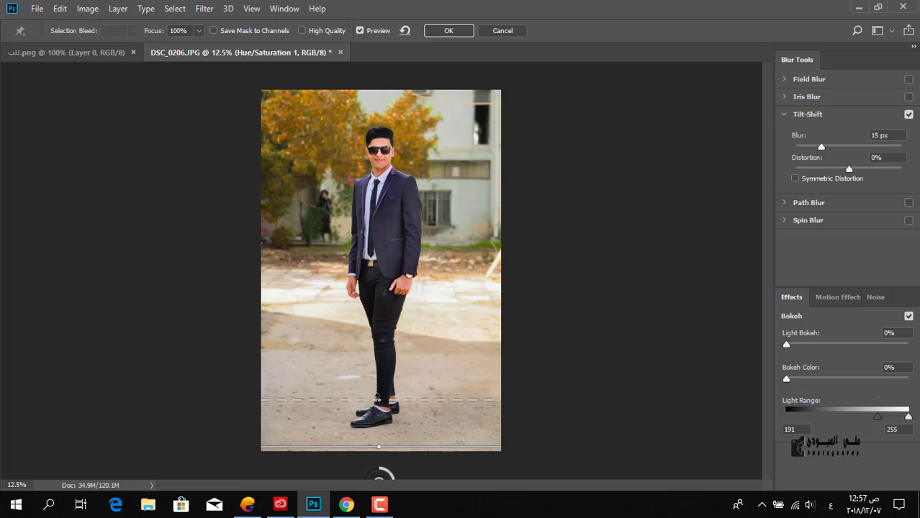
{"action": "left_click_drag", "start_coordinate": [377, 398], "coordinate": [378, 408]}
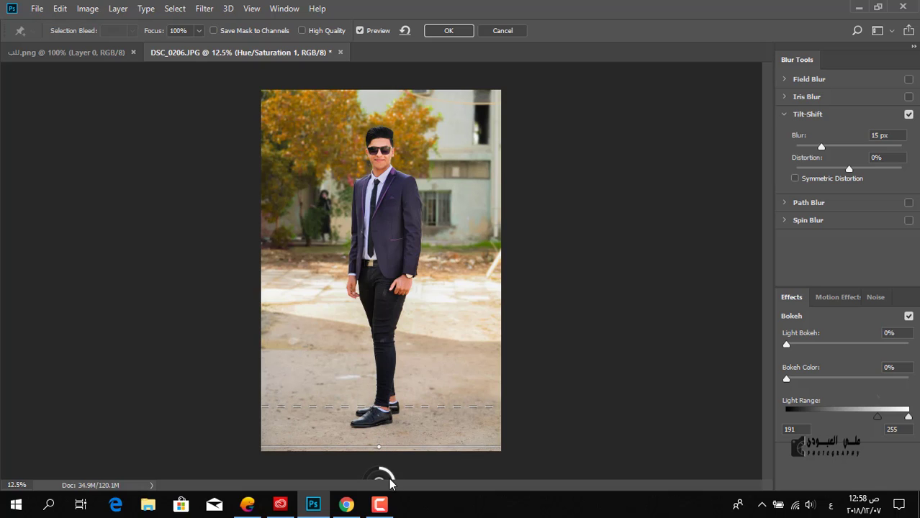
{"action": "left_click_drag", "start_coordinate": [602, 401], "coordinate": [577, 414]}
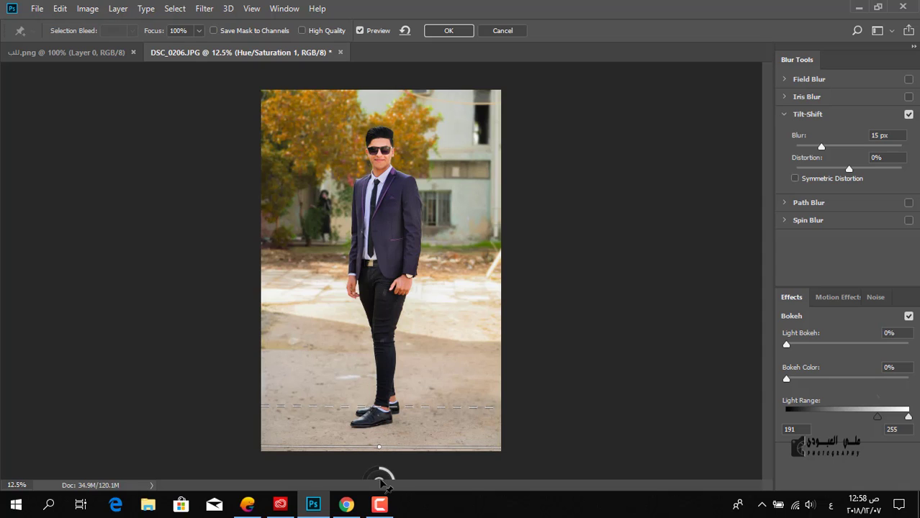
{"action": "left_click_drag", "start_coordinate": [380, 448], "coordinate": [381, 454]}
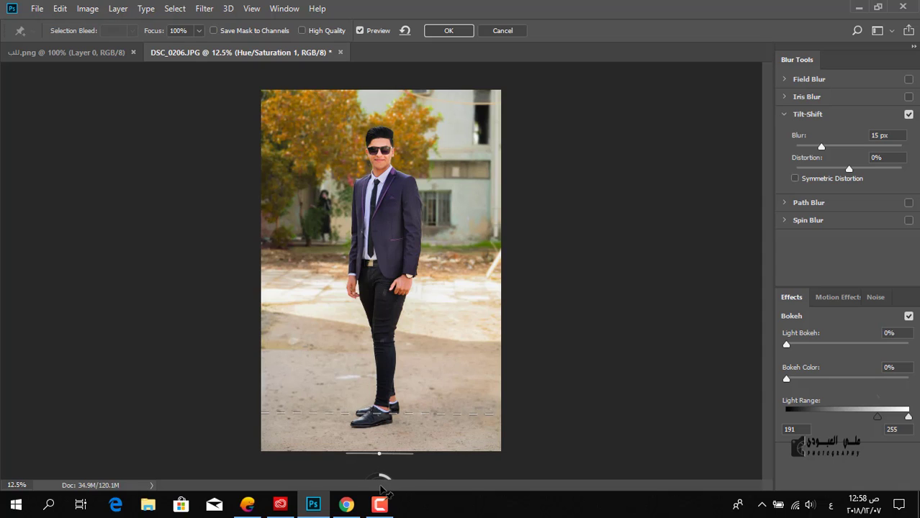
{"action": "left_click_drag", "start_coordinate": [386, 415], "coordinate": [386, 410]}
{"action": "left_click_drag", "start_coordinate": [821, 147], "coordinate": [824, 148]}
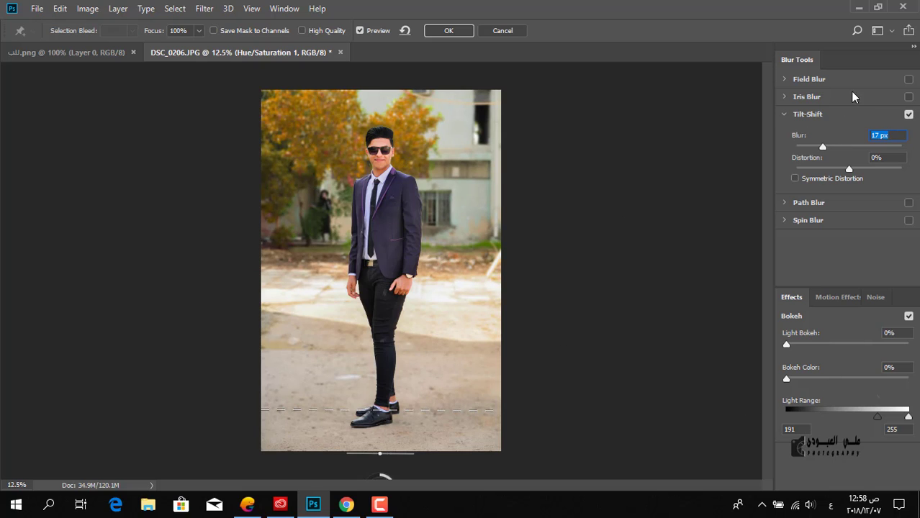
{"action": "left_click", "coordinate": [447, 31]}
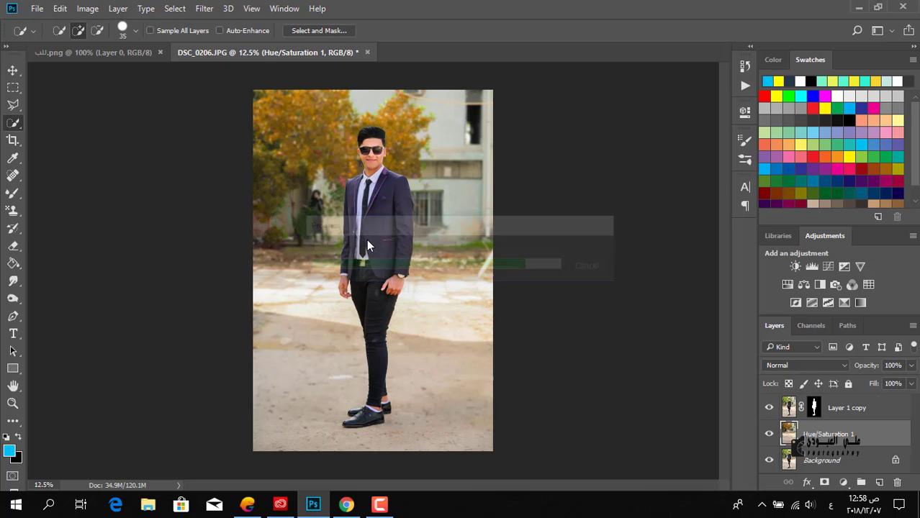
Clean up the cut-out edge beside the man's jaw on Layer 1 copy with a 36 px Eraser
{"action": "key", "text": "z"}
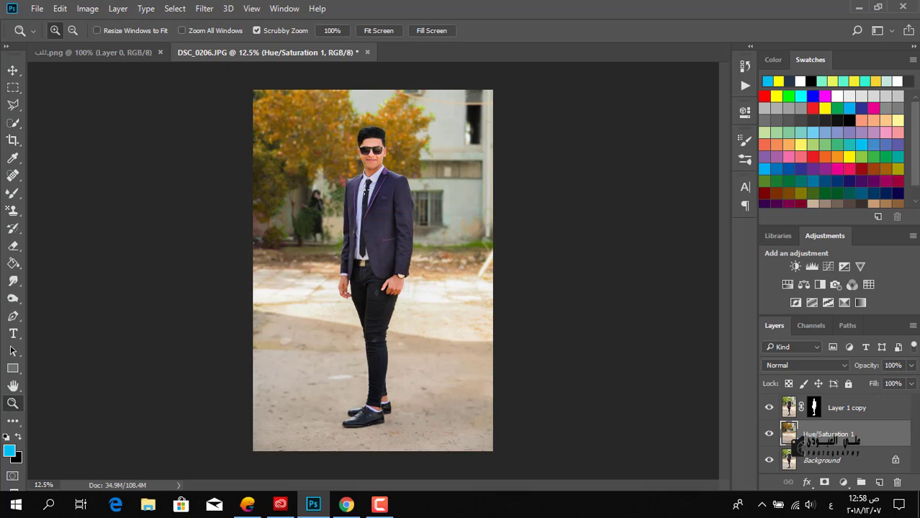
{"action": "left_click_drag", "start_coordinate": [369, 187], "coordinate": [371, 187]}
{"action": "left_click", "coordinate": [12, 246]}
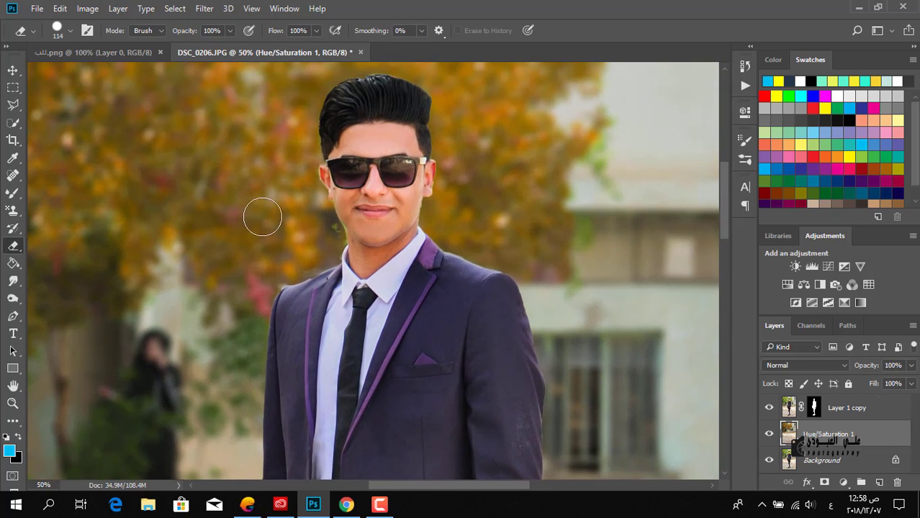
{"action": "left_click", "coordinate": [325, 238]}
{"action": "left_click", "coordinate": [785, 409]}
{"action": "right_click", "coordinate": [324, 253]}
{"action": "left_click_drag", "start_coordinate": [440, 284], "coordinate": [408, 283]}
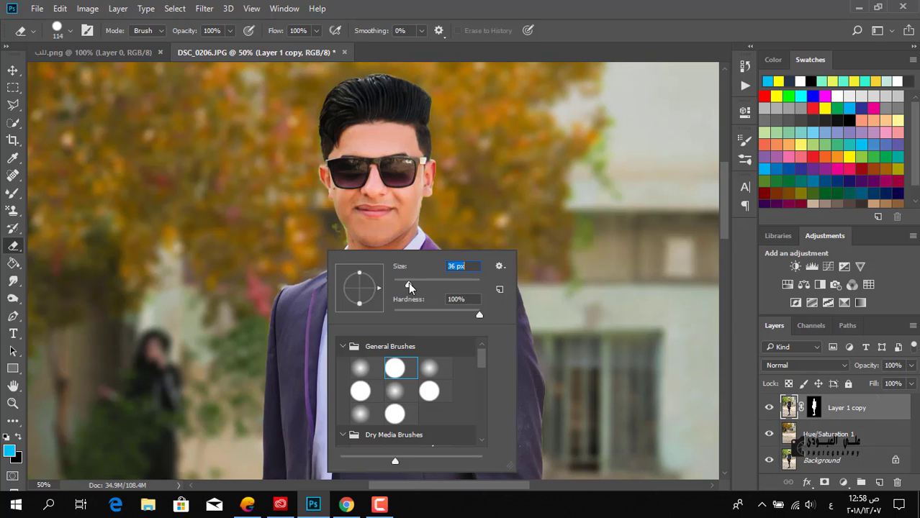
{"action": "key", "text": "Return"}
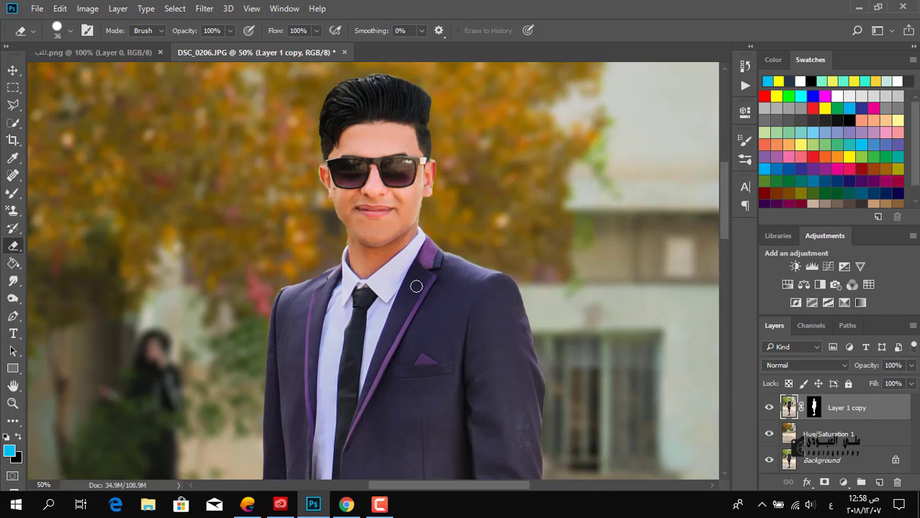
Examine the man's cut-out edges from the jacket down to the shoes and back to the head, ending with the whole photo in view
{"action": "scroll", "coordinate": [416, 287], "scroll_direction": "down", "scroll_amount": 10}
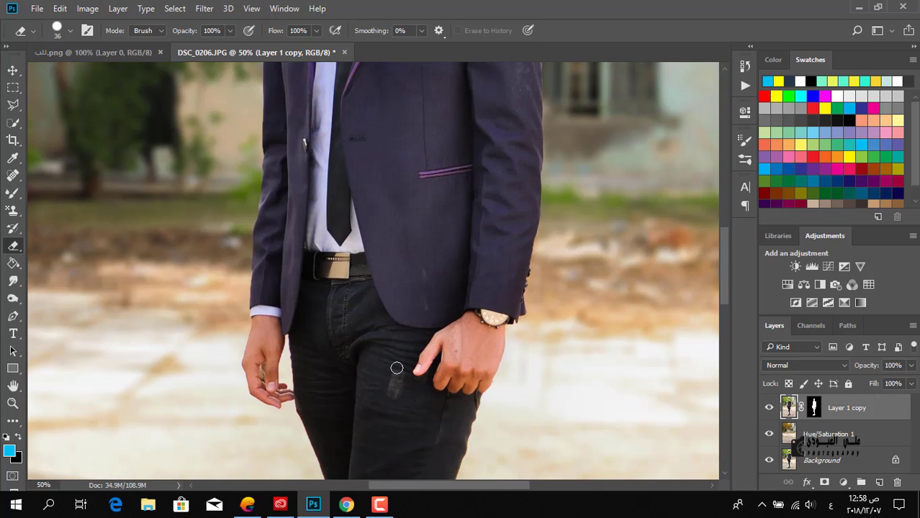
{"action": "scroll", "coordinate": [396, 368], "scroll_direction": "down", "scroll_amount": 10}
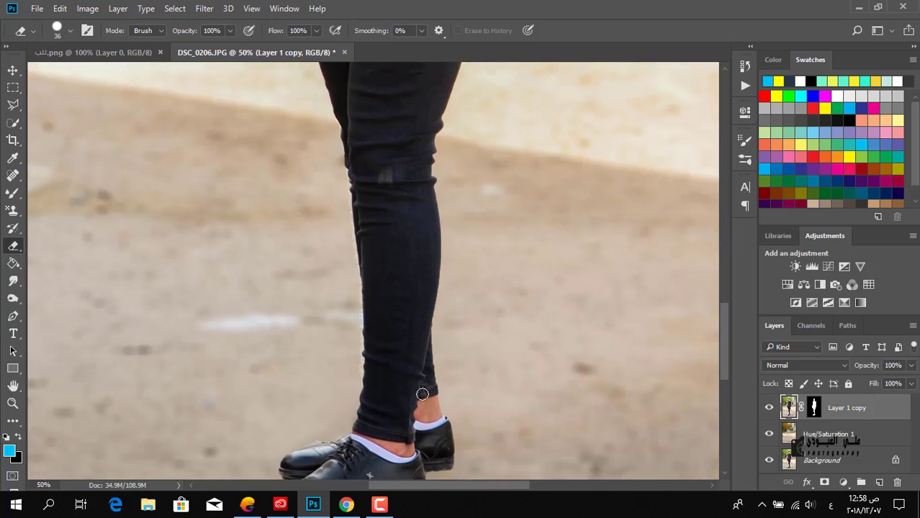
{"action": "scroll", "coordinate": [423, 395], "scroll_direction": "down", "scroll_amount": 3}
{"action": "scroll", "coordinate": [425, 378], "scroll_direction": "up", "scroll_amount": 8}
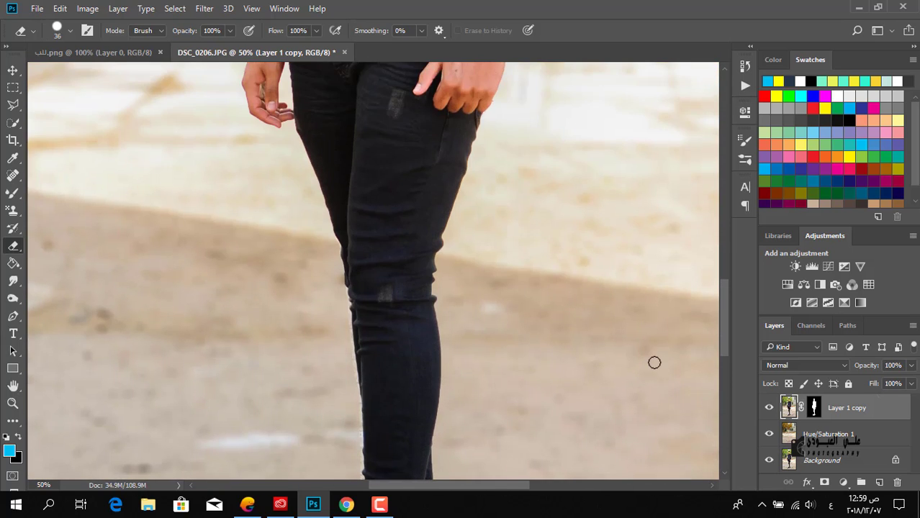
{"action": "left_click_drag", "start_coordinate": [725, 331], "coordinate": [714, 217]}
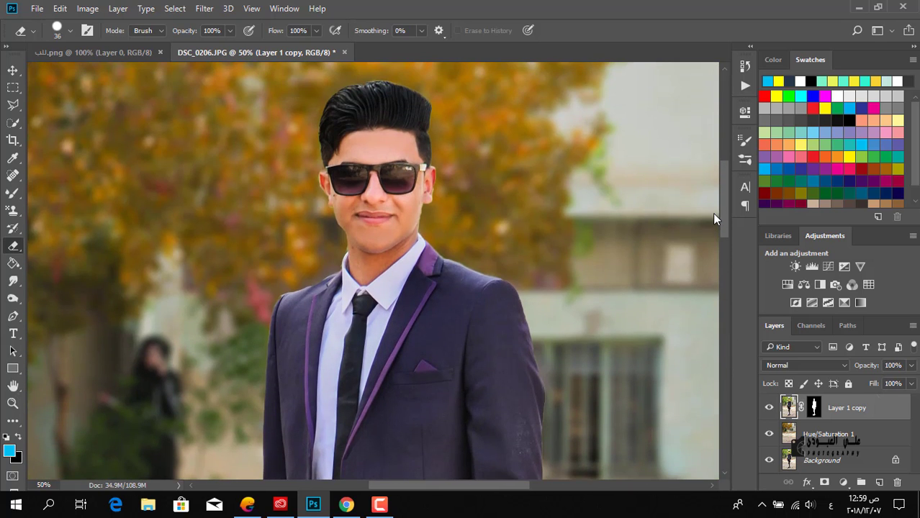
{"action": "key", "text": "z"}
{"action": "left_click", "coordinate": [518, 255], "text": "alt"}
{"action": "left_click", "coordinate": [511, 257], "text": "alt"}
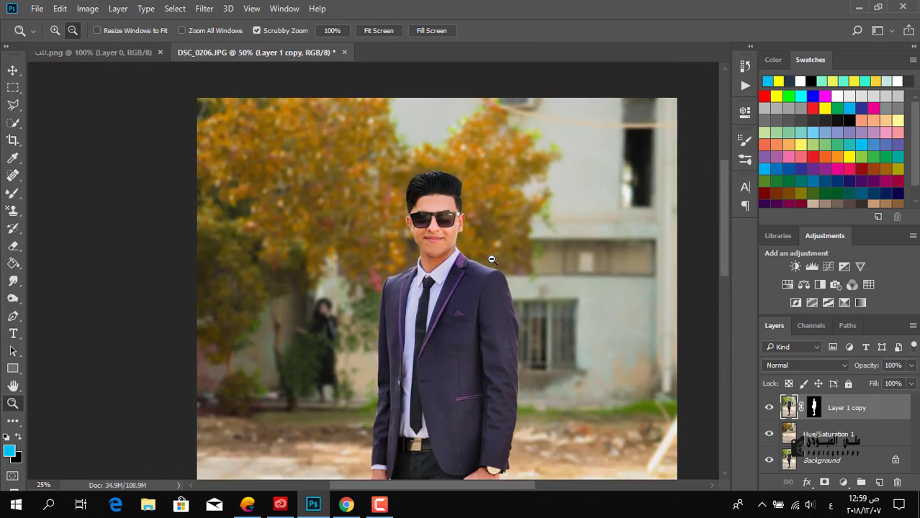
{"action": "left_click", "coordinate": [503, 258], "text": "alt"}
{"action": "left_click", "coordinate": [492, 259], "text": "alt"}
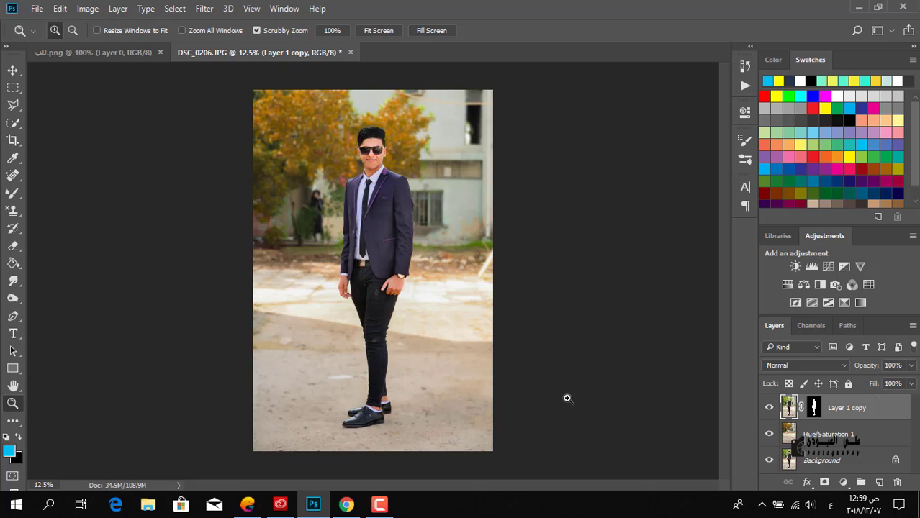
Retouch the tree foliage beside the man's head on the Hue/Saturation 1 layer with the Spot Healing Brush
{"action": "left_click", "coordinate": [795, 438]}
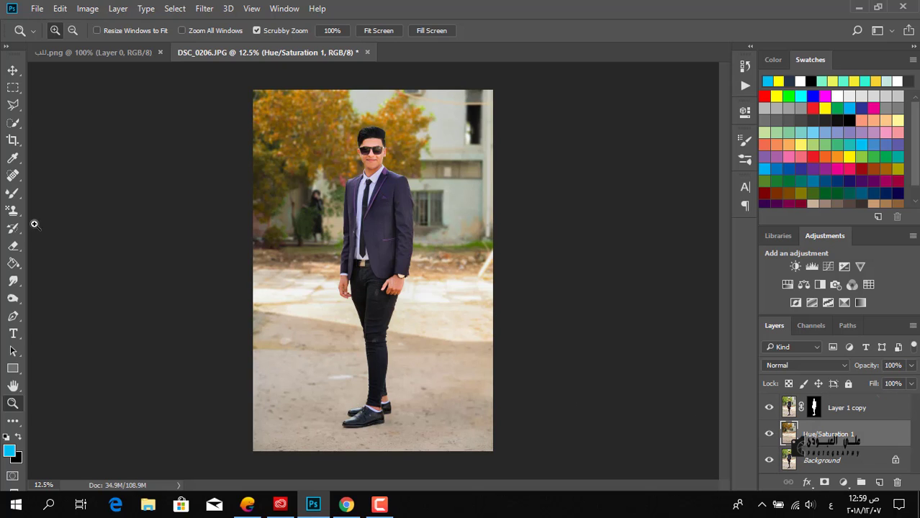
{"action": "left_click", "coordinate": [13, 175]}
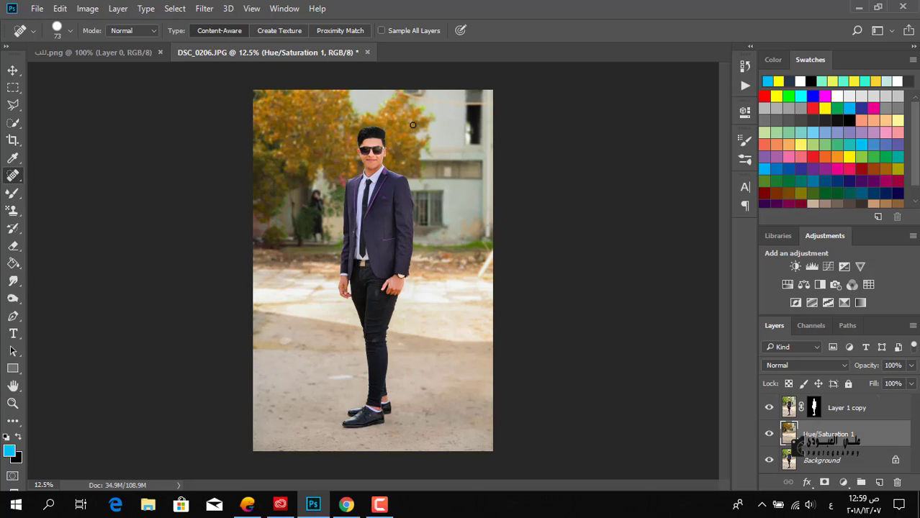
{"action": "left_click_drag", "start_coordinate": [421, 113], "coordinate": [405, 127]}
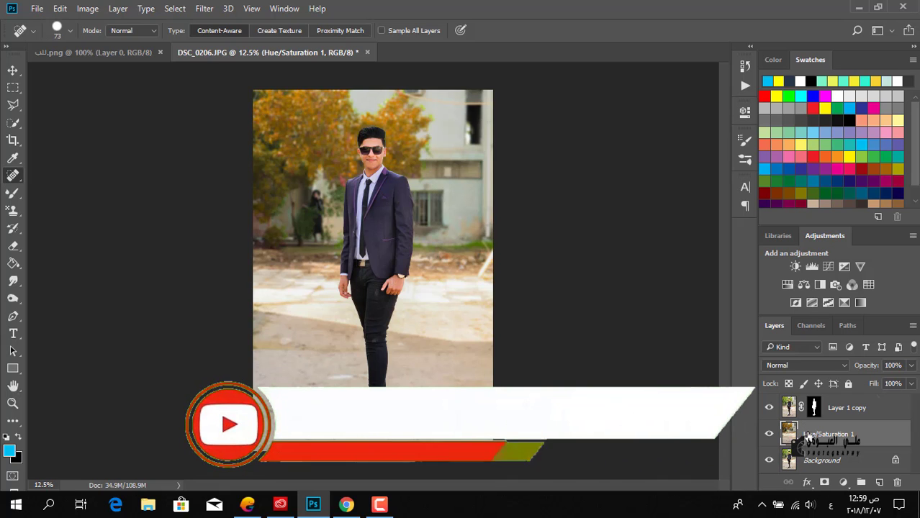
Flatten the masked portrait layer and the blurred background into a single Background layer
{"action": "left_click", "coordinate": [841, 437], "text": "ctrl"}
{"action": "right_click", "coordinate": [845, 413]}
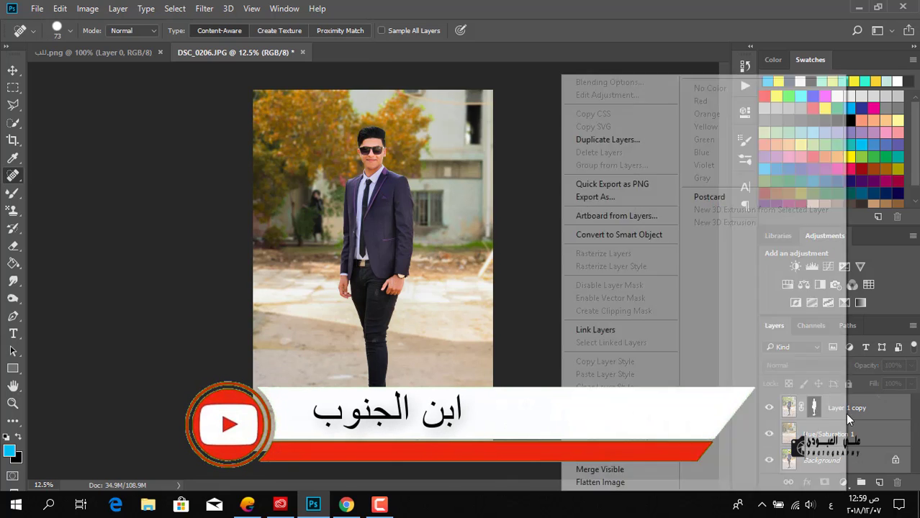
{"action": "left_click", "coordinate": [598, 480]}
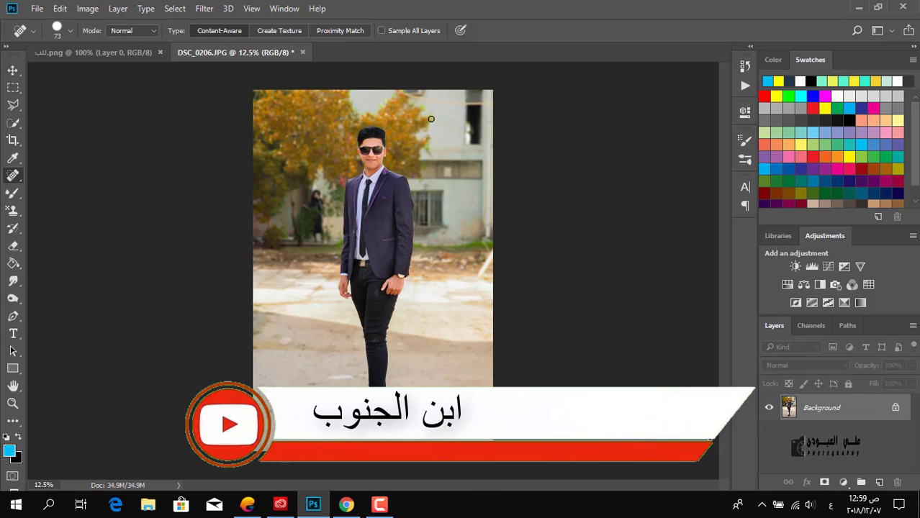
Heal the stray leaves at the outer edge of the foliage beside the man's head, enlarging the Spot Healing Brush to 97 px
{"action": "left_click_drag", "start_coordinate": [431, 118], "coordinate": [429, 117]}
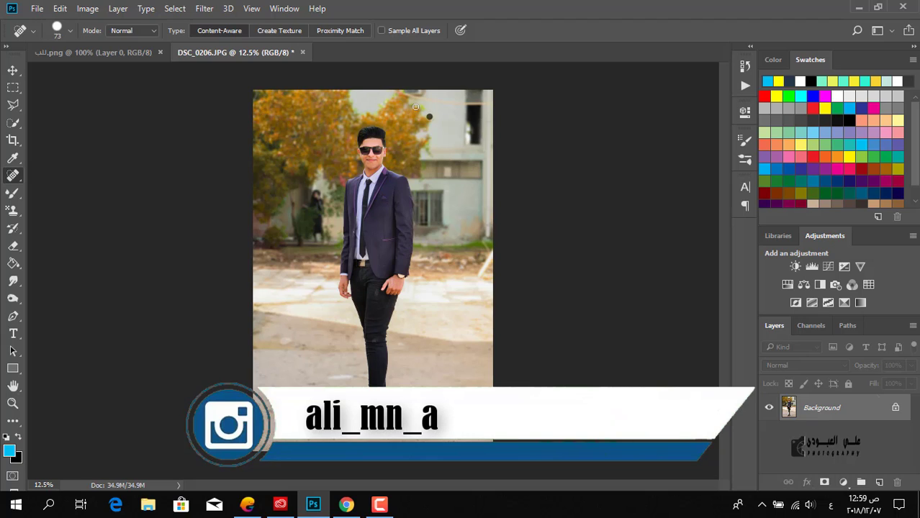
{"action": "left_click_drag", "start_coordinate": [415, 119], "coordinate": [418, 108]}
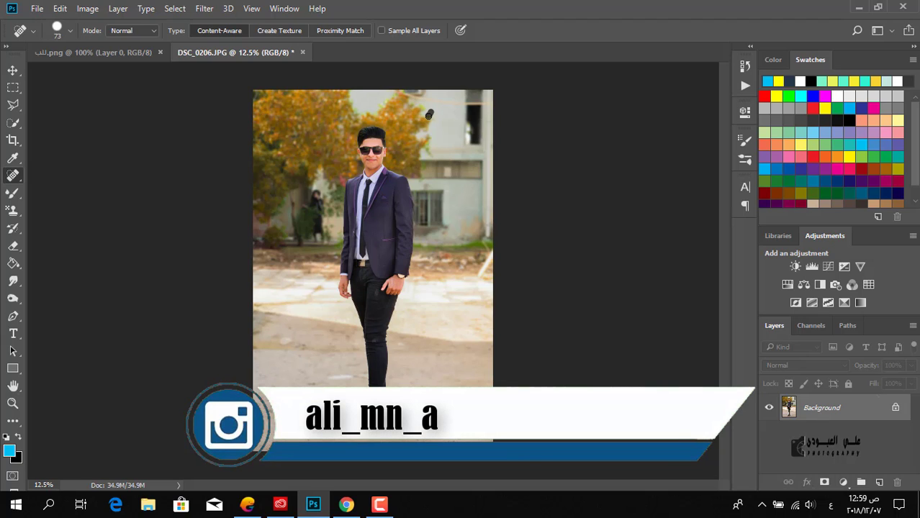
{"action": "right_click", "coordinate": [422, 122]}
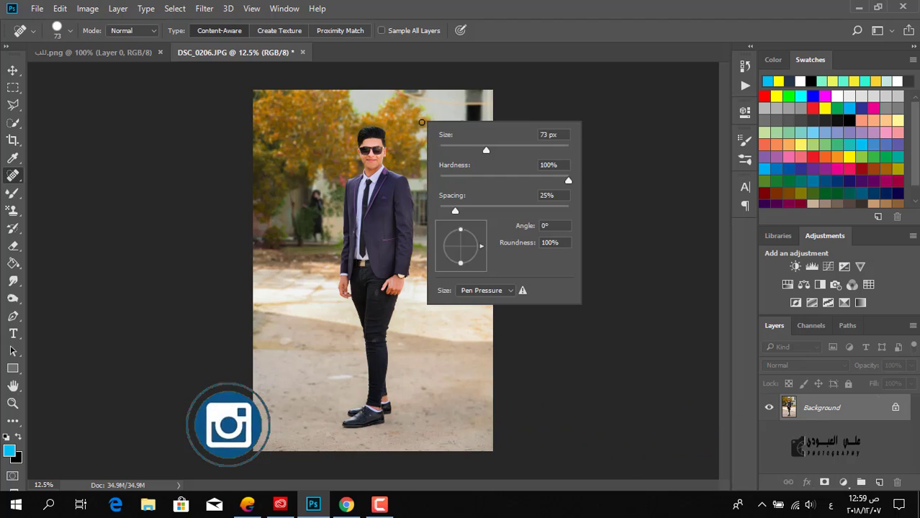
{"action": "left_click_drag", "start_coordinate": [486, 149], "coordinate": [492, 149]}
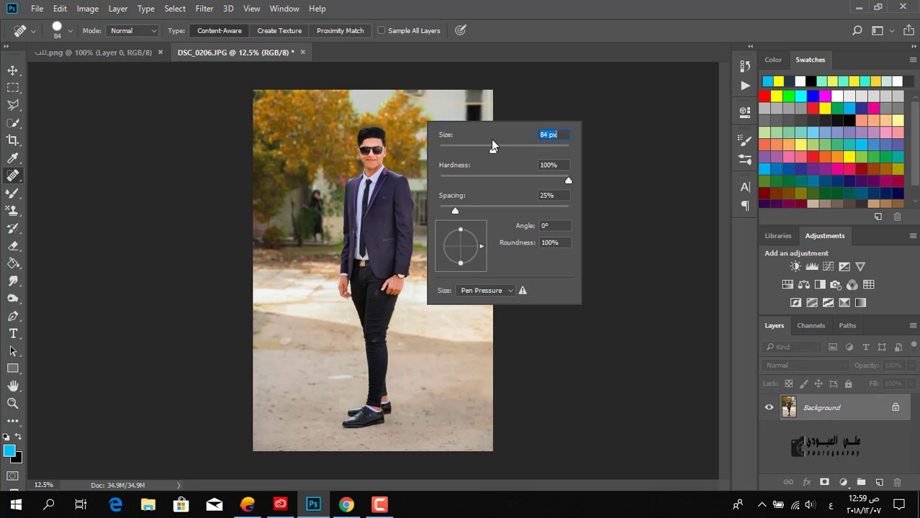
{"action": "key", "text": "Return"}
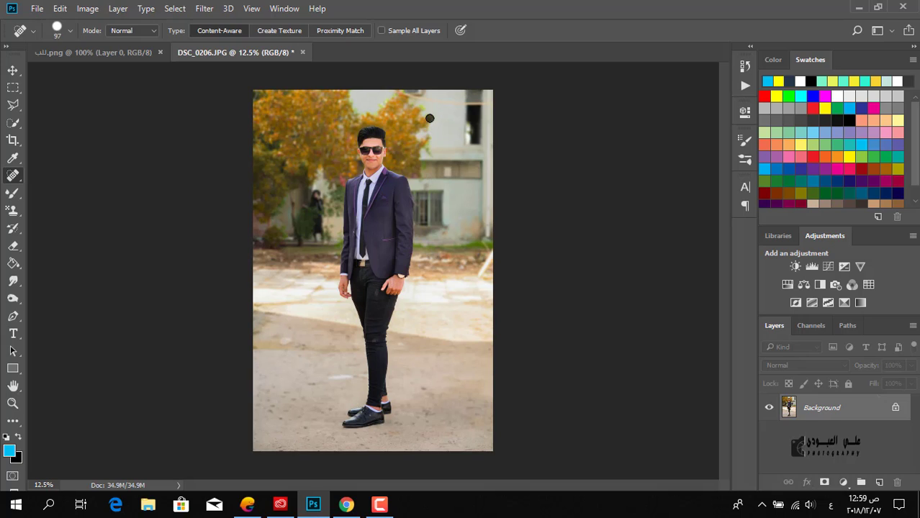
{"action": "left_click_drag", "start_coordinate": [427, 118], "coordinate": [418, 132]}
{"action": "left_click", "coordinate": [427, 120]}
Add a Selective Color adjustment for the Blacks with cyan around +5 and the other sliders fine-tuned, and flatten the image
{"action": "left_click", "coordinate": [858, 303]}
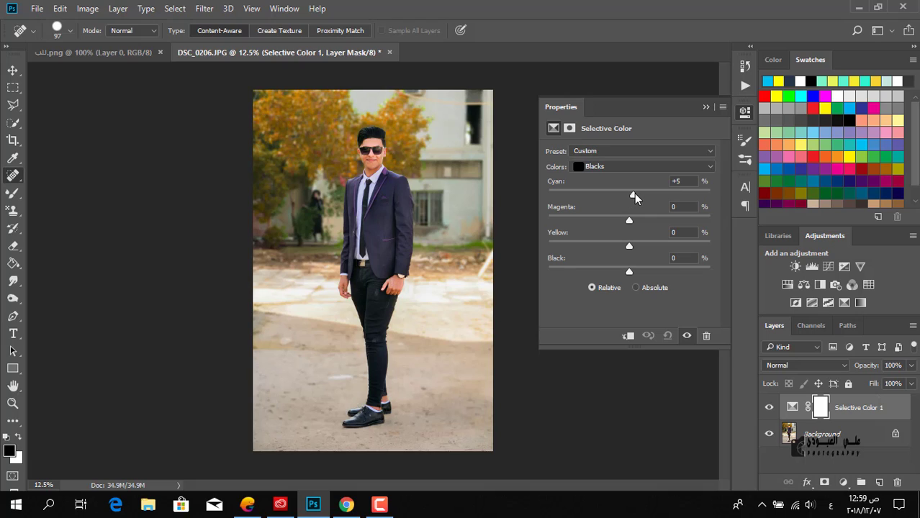
{"action": "left_click_drag", "start_coordinate": [628, 223], "coordinate": [631, 274]}
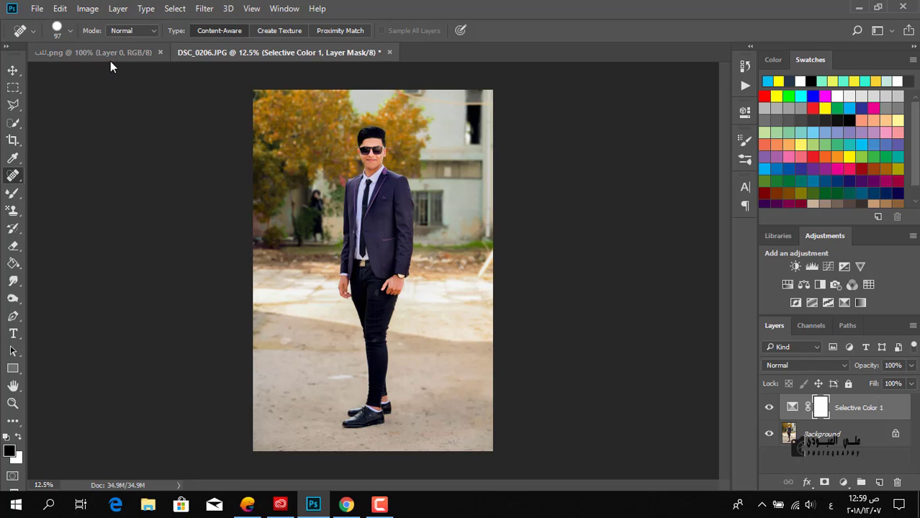
{"action": "right_click", "coordinate": [812, 447]}
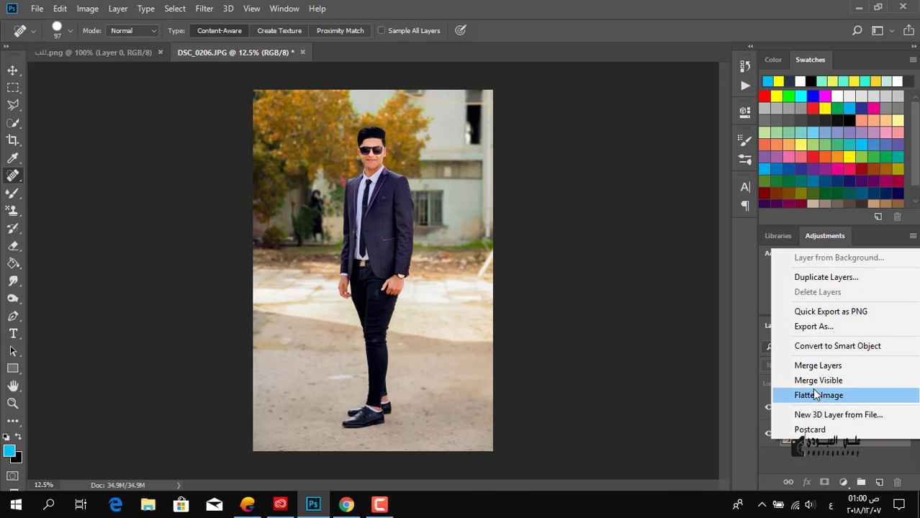
{"action": "left_click", "coordinate": [802, 393]}
{"action": "key", "text": "z"}
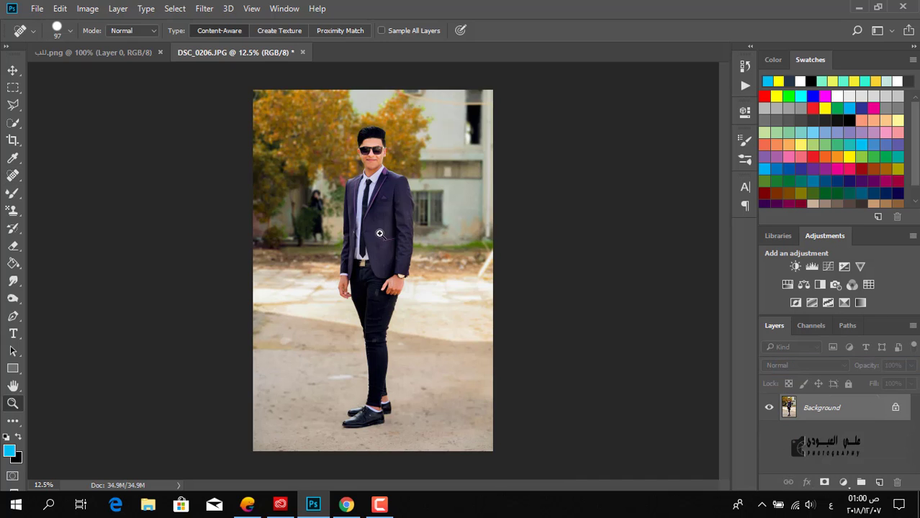
{"action": "left_click", "coordinate": [381, 162]}
{"action": "scroll", "coordinate": [380, 163], "scroll_direction": "up", "scroll_amount": 2}
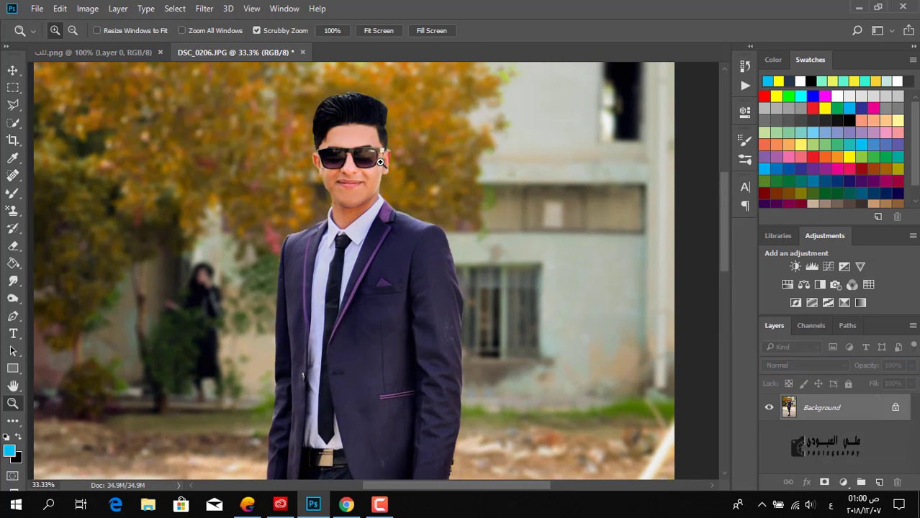
{"action": "left_click", "coordinate": [376, 209], "text": "alt"}
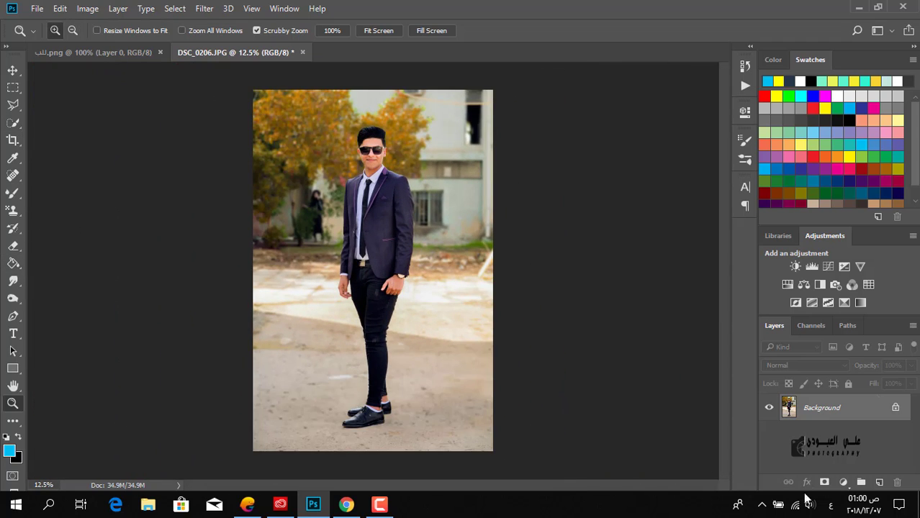
Add a new layer, paint a soft light-blue spot over the tree, and enlarge it to about 246% wide and 239% high
{"action": "left_click", "coordinate": [879, 482]}
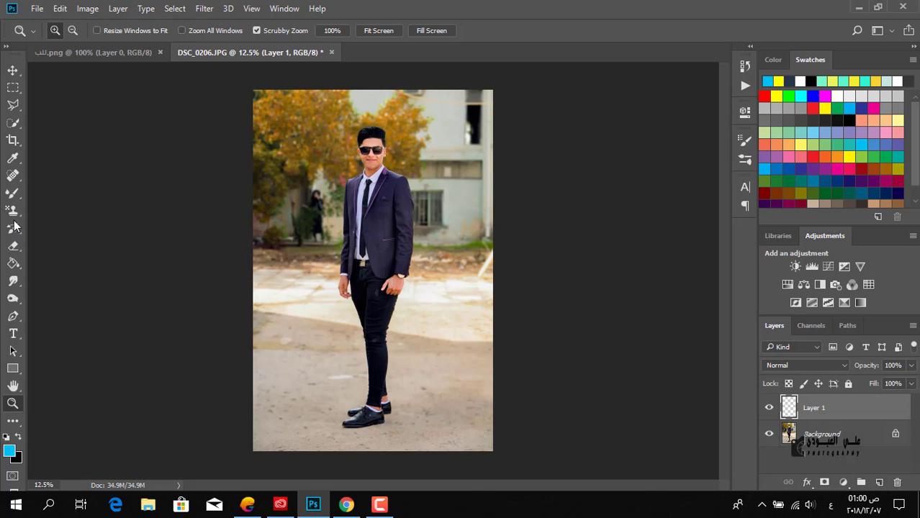
{"action": "left_click_drag", "start_coordinate": [13, 193], "coordinate": [36, 191]}
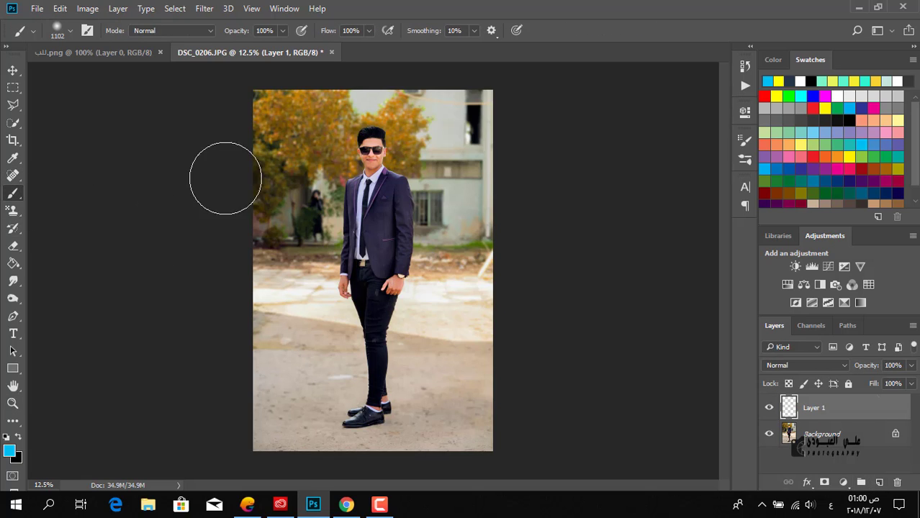
{"action": "left_click", "coordinate": [284, 132]}
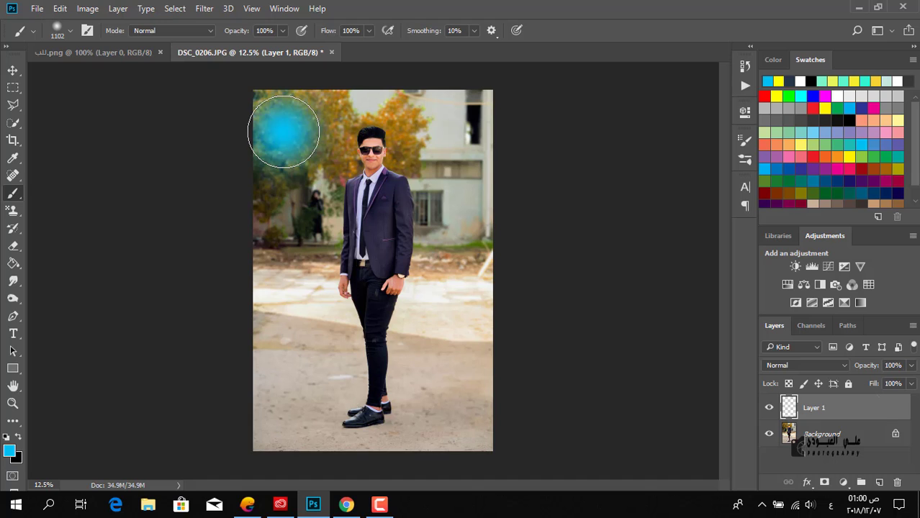
{"action": "left_click", "coordinate": [284, 132]}
{"action": "key", "text": "ctrl+t"}
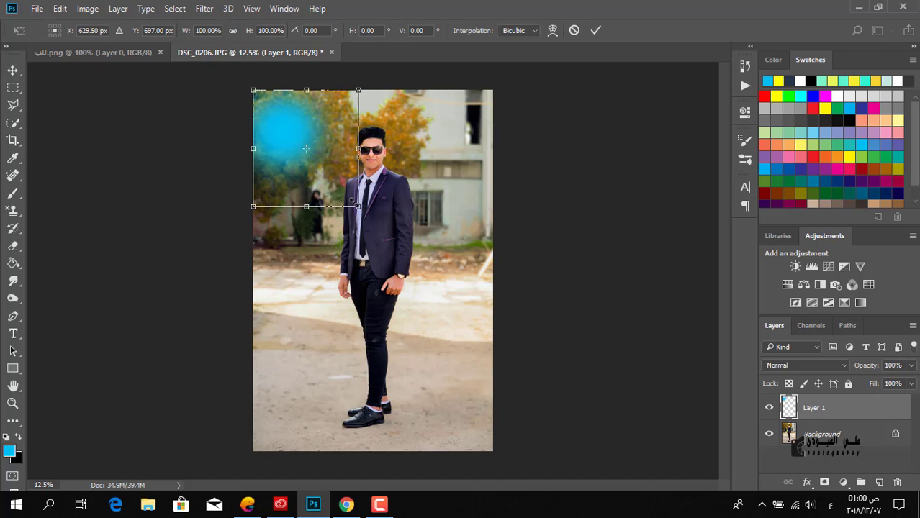
{"action": "mouse_move", "coordinate": [355, 205]}
{"action": "left_mouse_down"}
{"action": "mouse_move", "coordinate": [489, 355]}
{"action": "mouse_move", "coordinate": [430, 270]}
{"action": "left_mouse_up"}
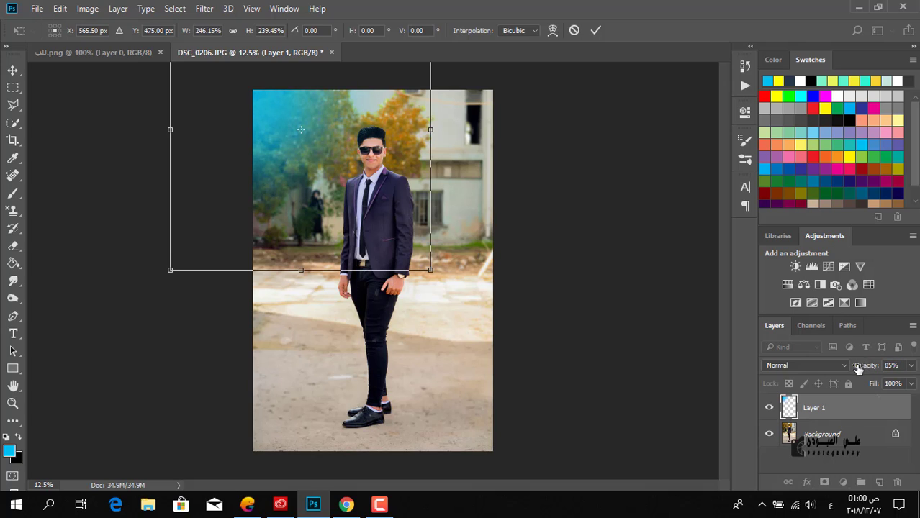
Move the blue glow over the building's upper outer corner and reduce its layer to 40% opacity and 56% fill
{"action": "mouse_move", "coordinate": [874, 385]}
{"action": "left_mouse_down"}
{"action": "mouse_move", "coordinate": [858, 388]}
{"action": "mouse_move", "coordinate": [872, 388]}
{"action": "mouse_move", "coordinate": [859, 375]}
{"action": "left_mouse_up"}
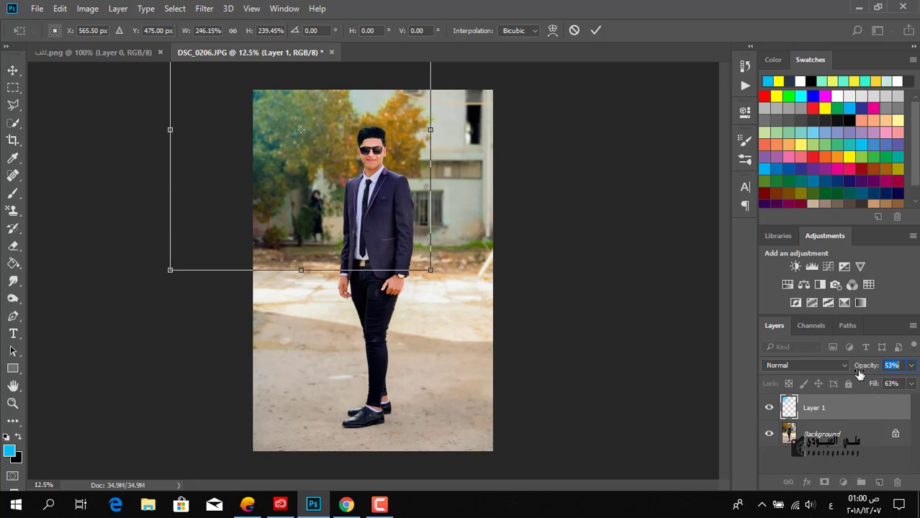
{"action": "left_click_drag", "start_coordinate": [269, 179], "coordinate": [528, 201]}
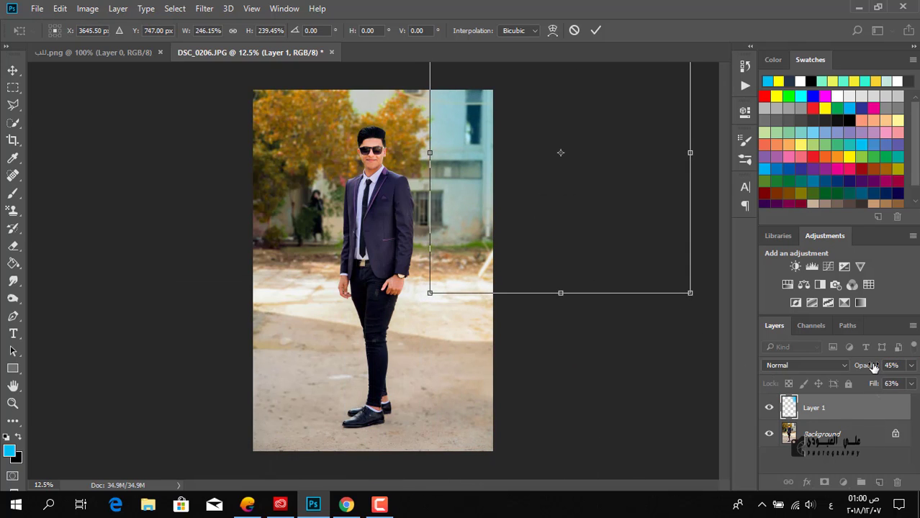
{"action": "left_click_drag", "start_coordinate": [877, 385], "coordinate": [873, 387]}
{"action": "key", "text": "Return"}
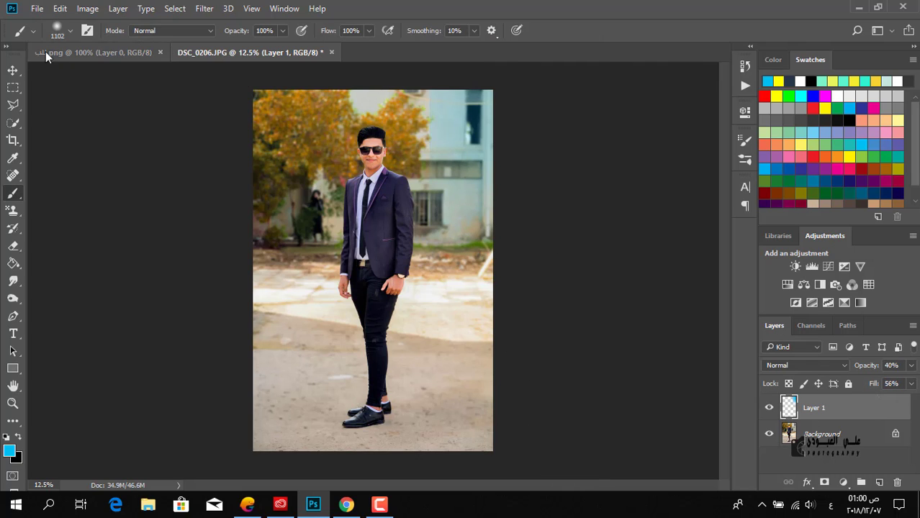
Widen the blue glow on Layer 1 to 110.60%, rotate it about -178°, and reposition it over the building; keep the layer
{"action": "left_click", "coordinate": [13, 70]}
{"action": "key", "text": "ctrl+t"}
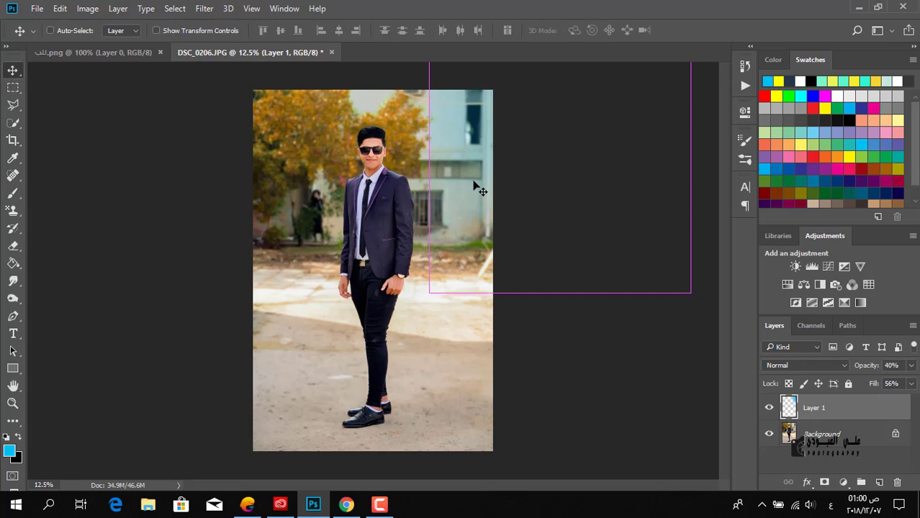
{"action": "left_click_drag", "start_coordinate": [698, 296], "coordinate": [718, 300]}
{"action": "left_click_drag", "start_coordinate": [408, 298], "coordinate": [588, 124]}
{"action": "left_click_drag", "start_coordinate": [497, 173], "coordinate": [423, 110]}
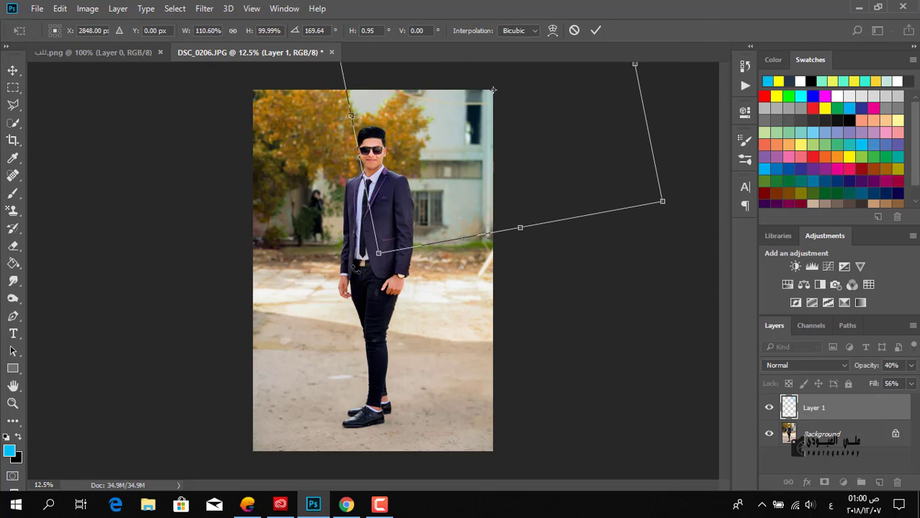
{"action": "left_click_drag", "start_coordinate": [355, 268], "coordinate": [335, 229]}
{"action": "left_click_drag", "start_coordinate": [439, 160], "coordinate": [425, 185]}
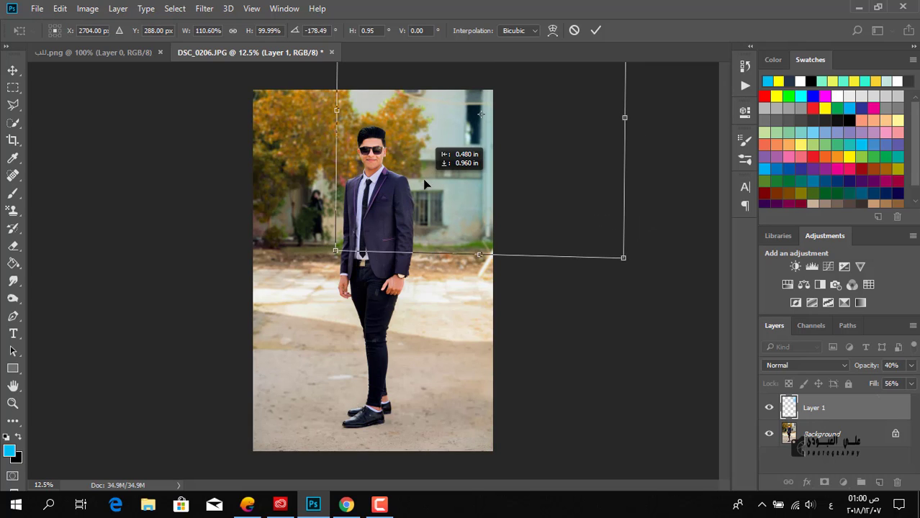
{"action": "key", "text": "Return"}
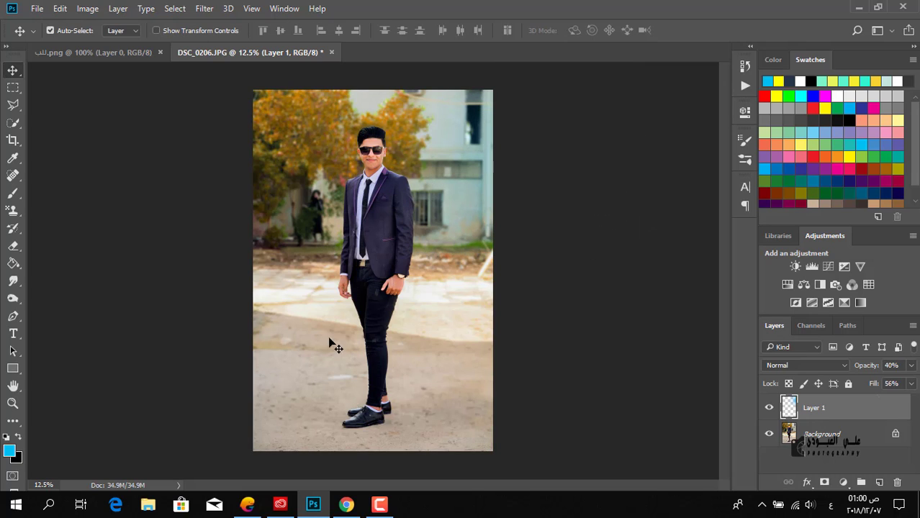
{"action": "left_click", "coordinate": [897, 482]}
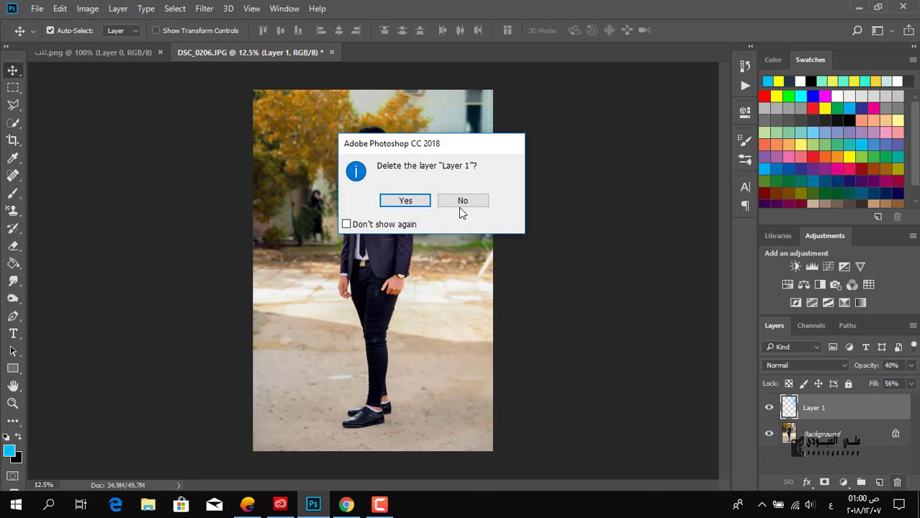
{"action": "left_click", "coordinate": [459, 203]}
Add another layer, paint a soft yellow spot over the tree, and enlarge it to about 275% wide and 299% high
{"action": "left_click", "coordinate": [879, 482]}
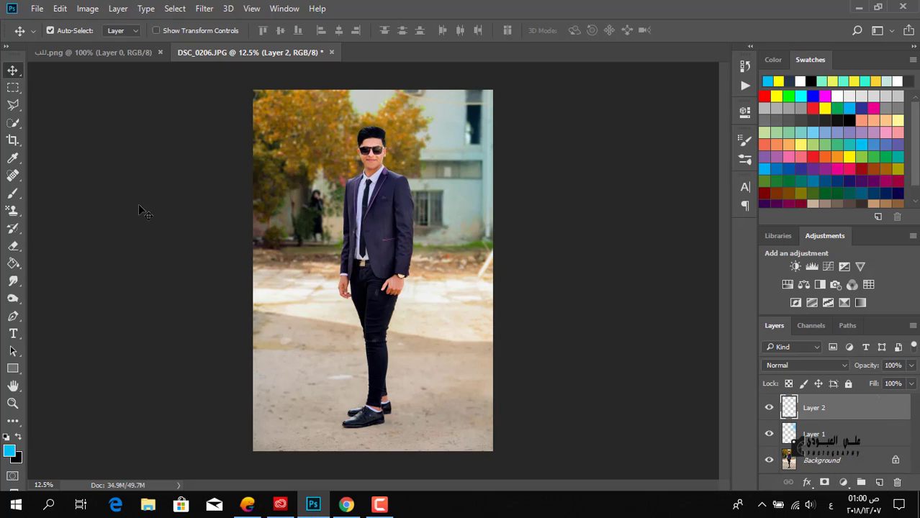
{"action": "left_click", "coordinate": [13, 193]}
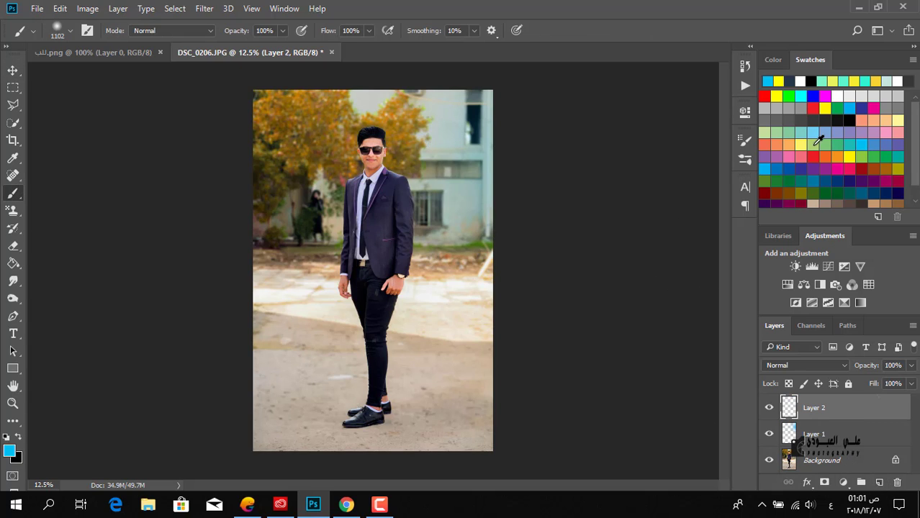
{"action": "left_click", "coordinate": [779, 81]}
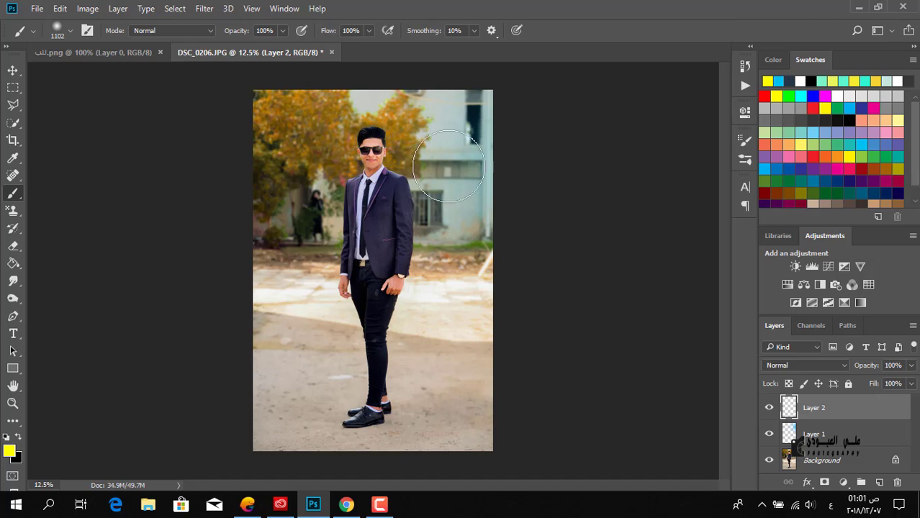
{"action": "left_click", "coordinate": [291, 124]}
{"action": "key", "text": "ctrl+t"}
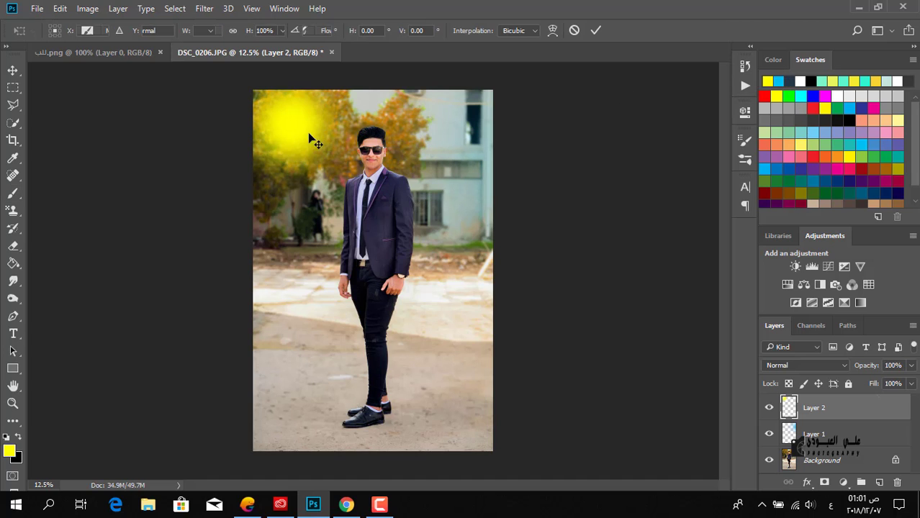
{"action": "left_click_drag", "start_coordinate": [365, 205], "coordinate": [565, 421]}
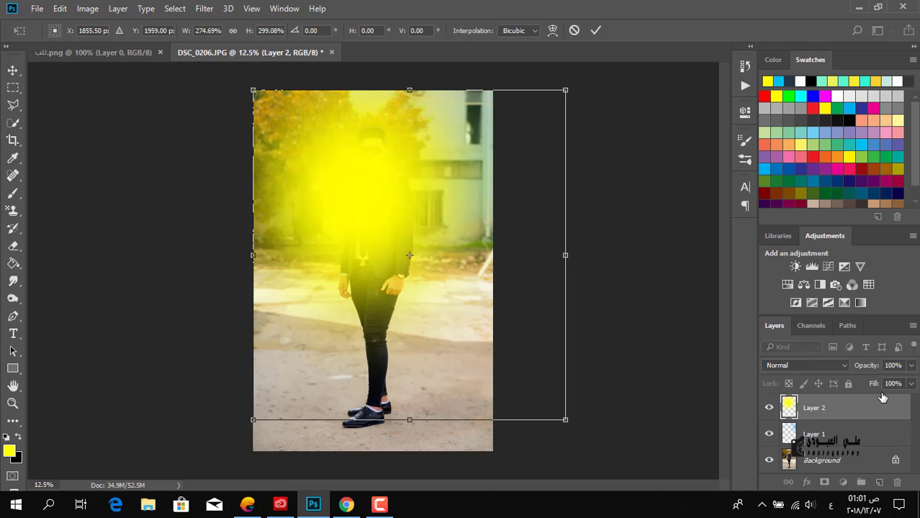
Set the yellow glow layer to 44% opacity and 73% fill, and move the glow off the man towards the tree's outer corner
{"action": "left_click_drag", "start_coordinate": [875, 367], "coordinate": [856, 385]}
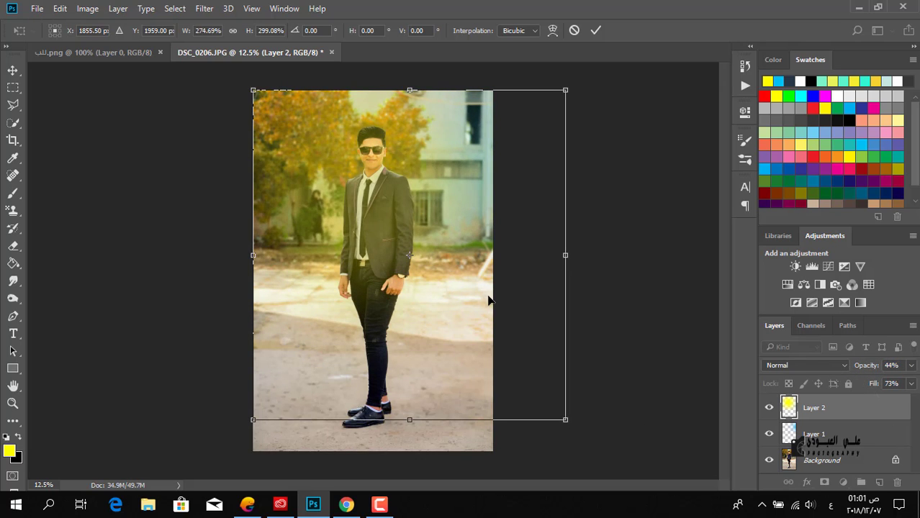
{"action": "left_click_drag", "start_coordinate": [488, 301], "coordinate": [326, 194]}
{"action": "left_click_drag", "start_coordinate": [406, 317], "coordinate": [385, 286]}
{"action": "key", "text": "Return"}
{"action": "key", "text": "b"}
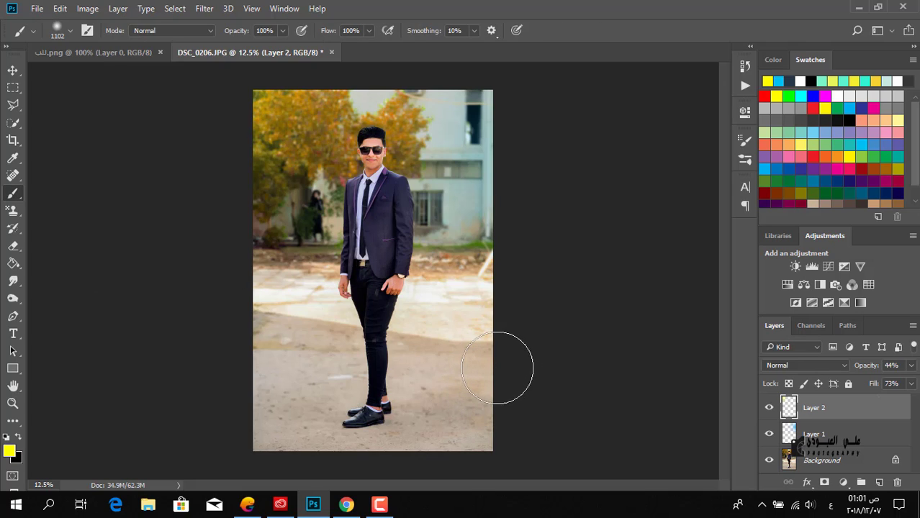
Merge both colour glow layers with the Background layer
{"action": "left_click", "coordinate": [13, 298]}
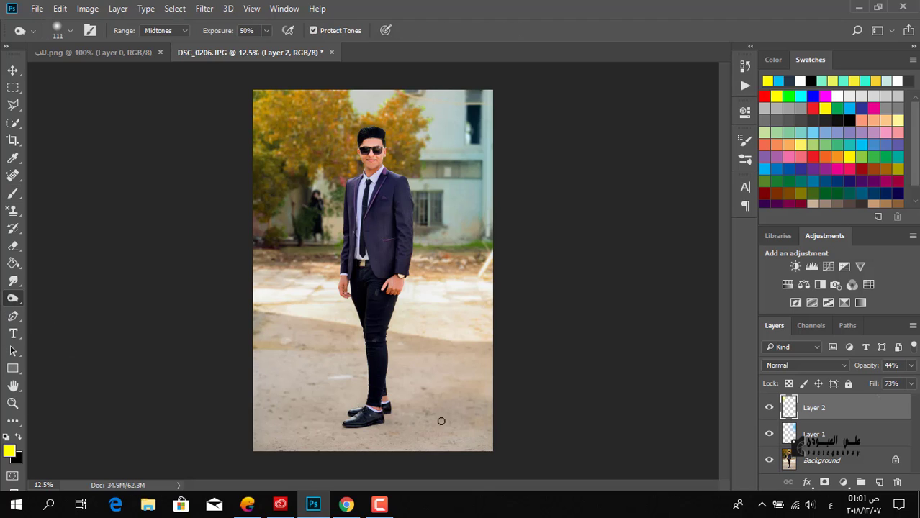
{"action": "left_click", "coordinate": [842, 435], "text": "shift"}
{"action": "left_click", "coordinate": [835, 460], "text": "shift"}
{"action": "right_click", "coordinate": [835, 460]}
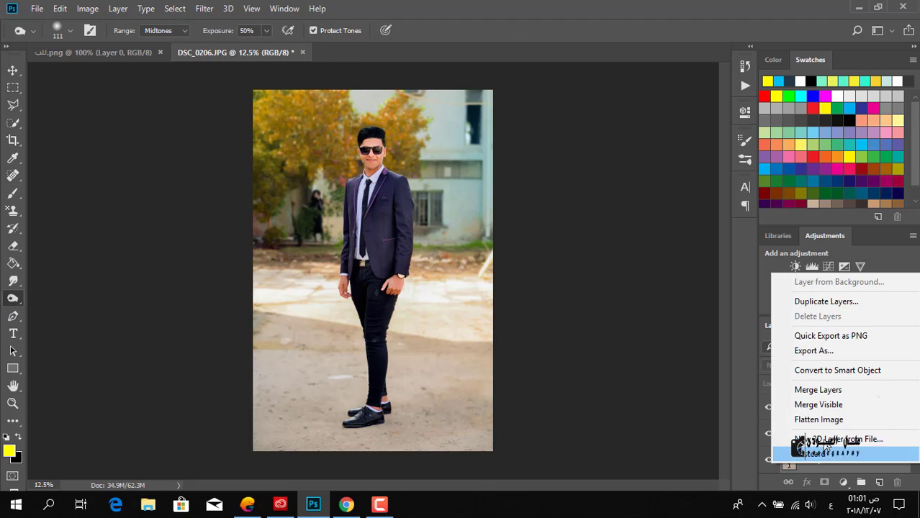
{"action": "left_click", "coordinate": [796, 389]}
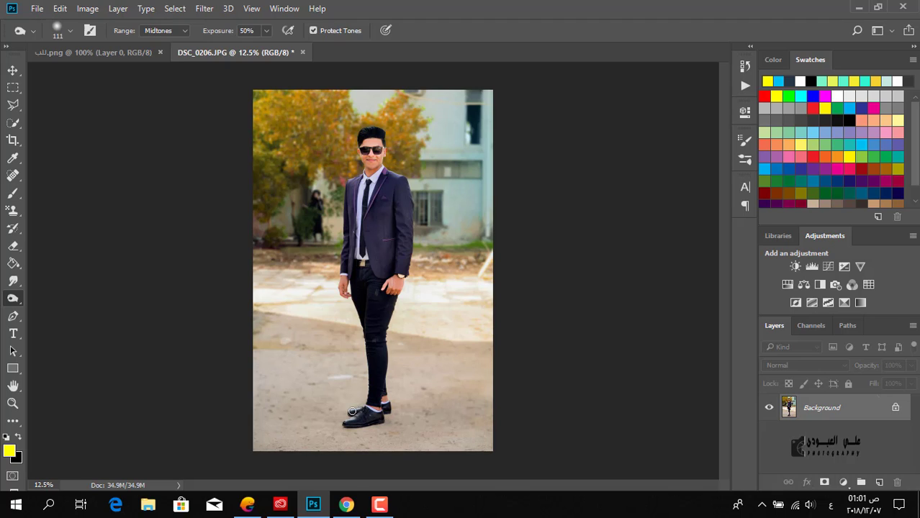
Darken the ground around the man, the kerb behind him and the background with a soft 480 px Burn tool
{"action": "right_click", "coordinate": [377, 386]}
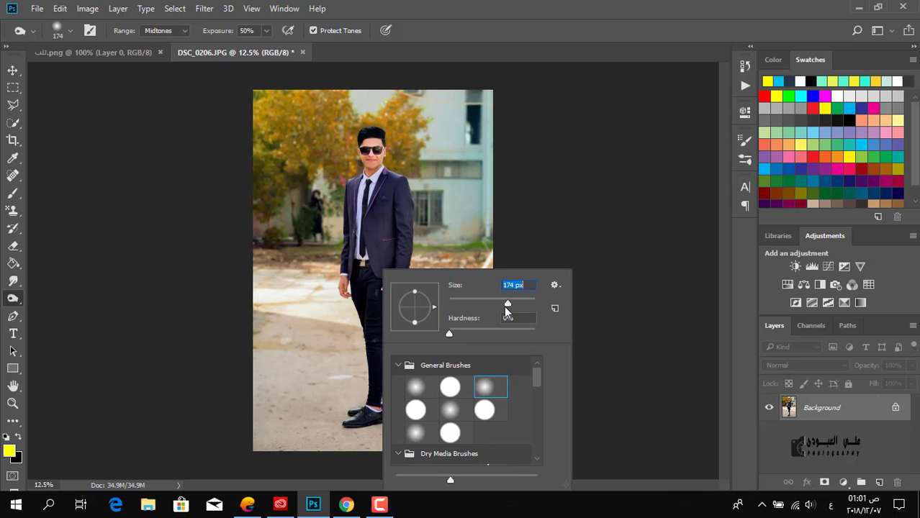
{"action": "key", "text": "Return"}
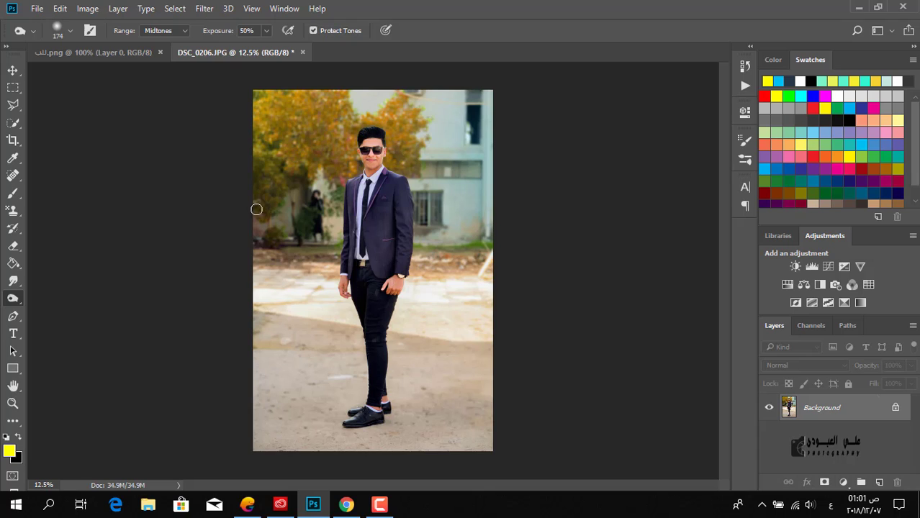
{"action": "right_click", "coordinate": [280, 300]}
{"action": "left_click", "coordinate": [425, 305]}
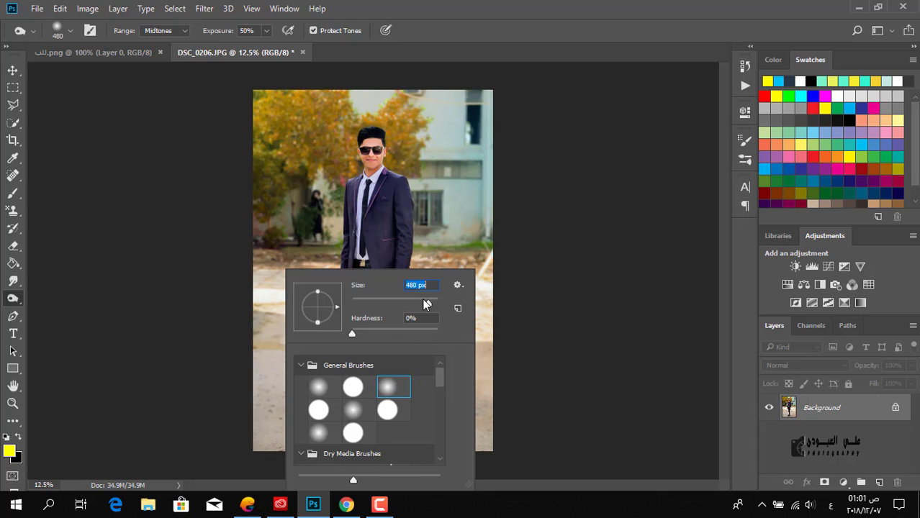
{"action": "key", "text": "Return"}
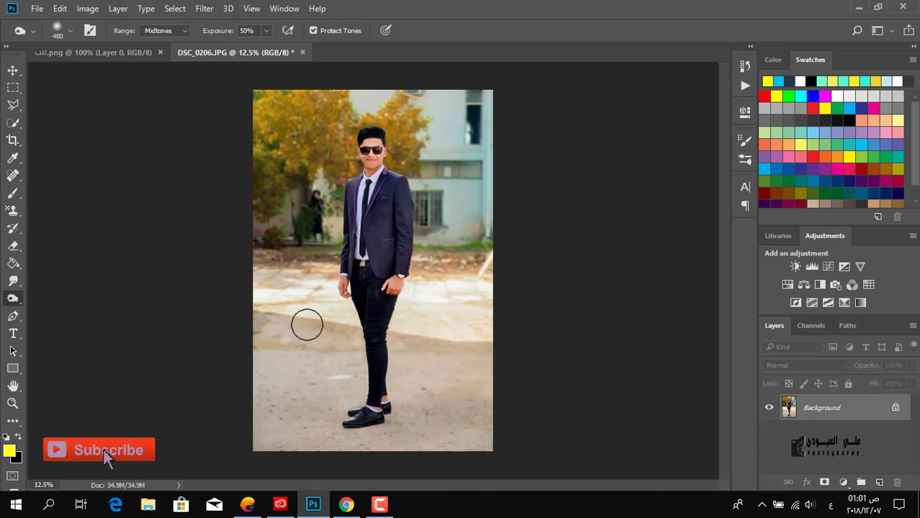
{"action": "mouse_move", "coordinate": [295, 375]}
{"action": "left_mouse_down"}
{"action": "mouse_move", "coordinate": [265, 359]}
{"action": "mouse_move", "coordinate": [275, 438]}
{"action": "mouse_move", "coordinate": [320, 412]}
{"action": "mouse_move", "coordinate": [334, 389]}
{"action": "mouse_move", "coordinate": [397, 434]}
{"action": "mouse_move", "coordinate": [518, 437]}
{"action": "left_mouse_up"}
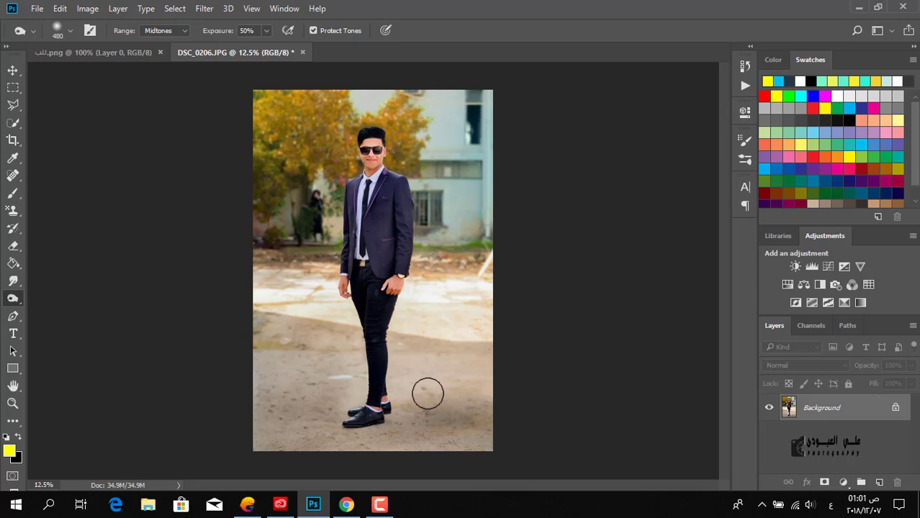
{"action": "left_click_drag", "start_coordinate": [414, 398], "coordinate": [506, 389]}
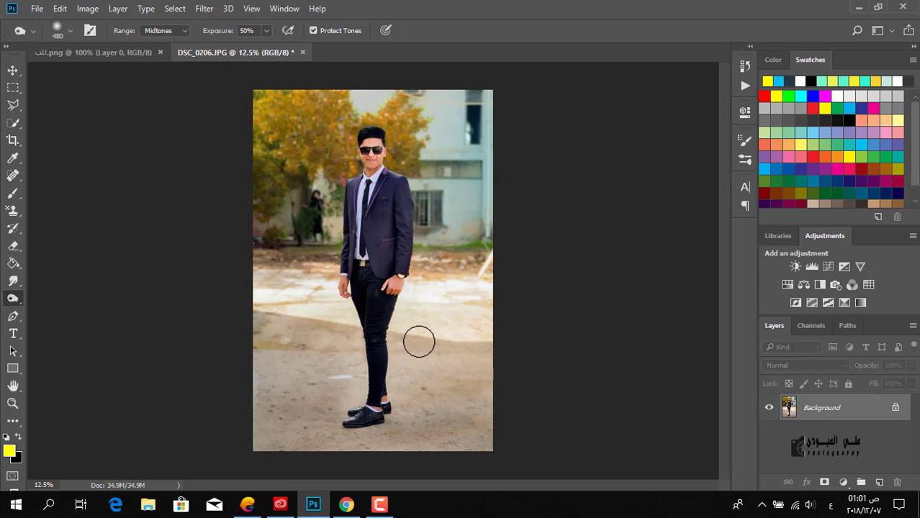
{"action": "left_click_drag", "start_coordinate": [419, 341], "coordinate": [514, 365]}
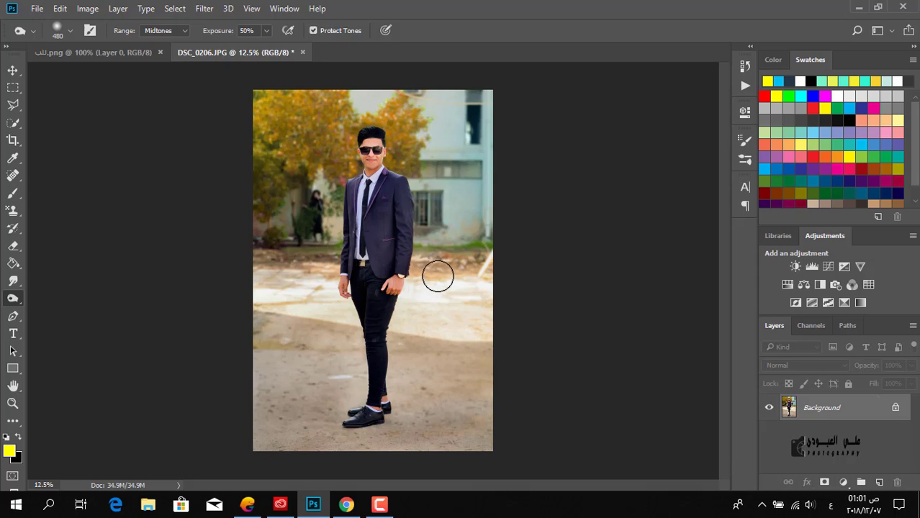
{"action": "mouse_move", "coordinate": [438, 277]}
{"action": "left_mouse_down"}
{"action": "mouse_move", "coordinate": [411, 264]}
{"action": "mouse_move", "coordinate": [287, 259]}
{"action": "mouse_move", "coordinate": [129, 269]}
{"action": "left_mouse_up"}
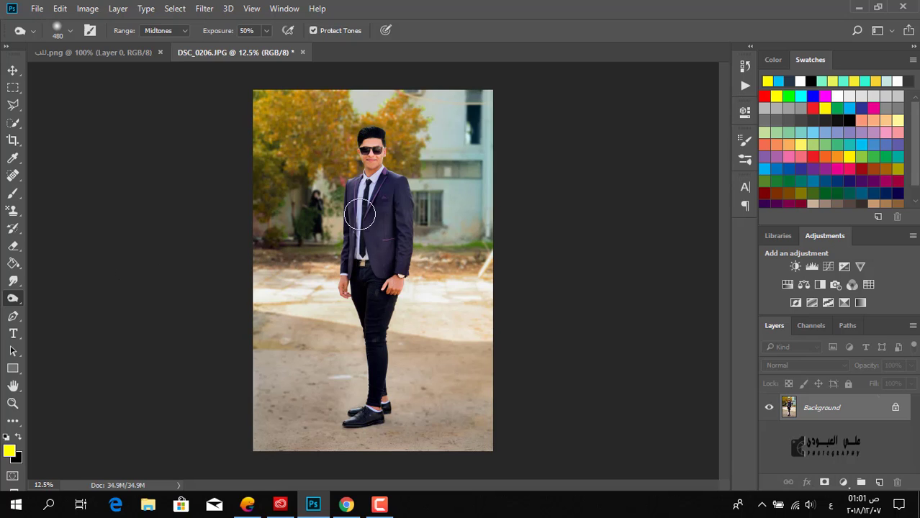
{"action": "mouse_move", "coordinate": [464, 119]}
{"action": "left_mouse_down"}
{"action": "mouse_move", "coordinate": [405, 93]}
{"action": "mouse_move", "coordinate": [286, 174]}
{"action": "mouse_move", "coordinate": [286, 212]}
{"action": "mouse_move", "coordinate": [311, 197]}
{"action": "mouse_move", "coordinate": [314, 228]}
{"action": "left_mouse_up"}
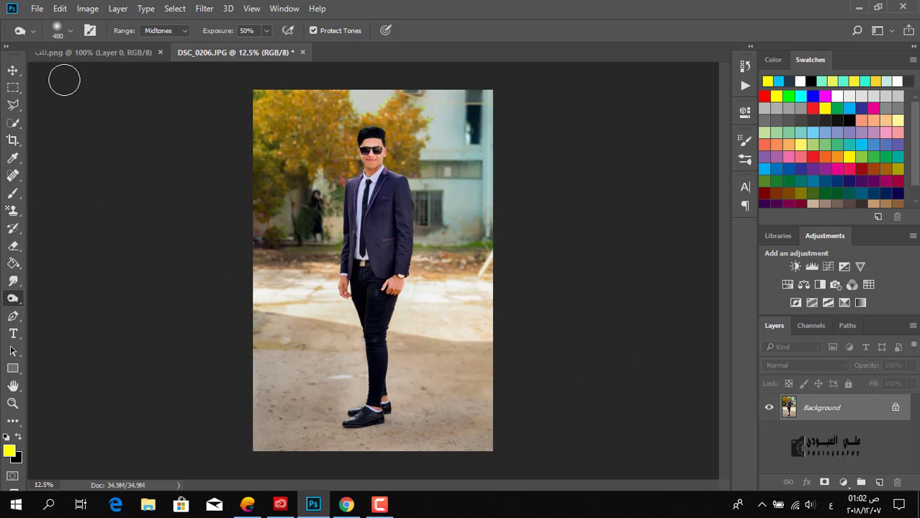
Copy the photography logo from للب.png into the DSC_0206.JPG portrait and place it on the bright ground beside the man's hand
{"action": "left_click", "coordinate": [67, 58]}
{"action": "left_click", "coordinate": [13, 70]}
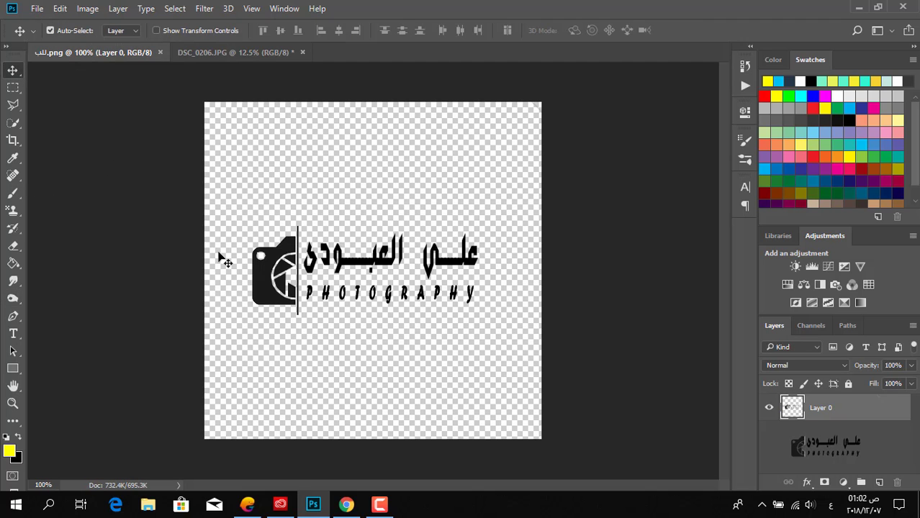
{"action": "left_click_drag", "start_coordinate": [267, 271], "coordinate": [265, 232]}
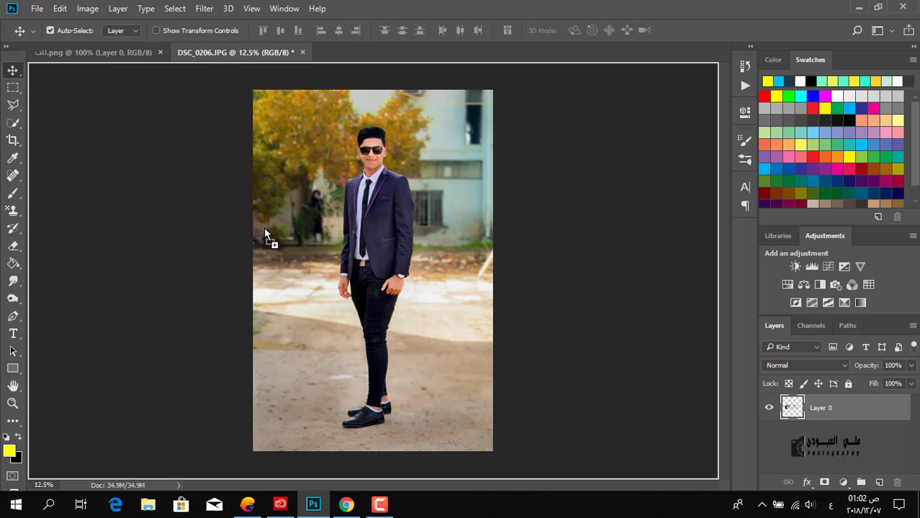
{"action": "left_click_drag", "start_coordinate": [292, 285], "coordinate": [297, 288]}
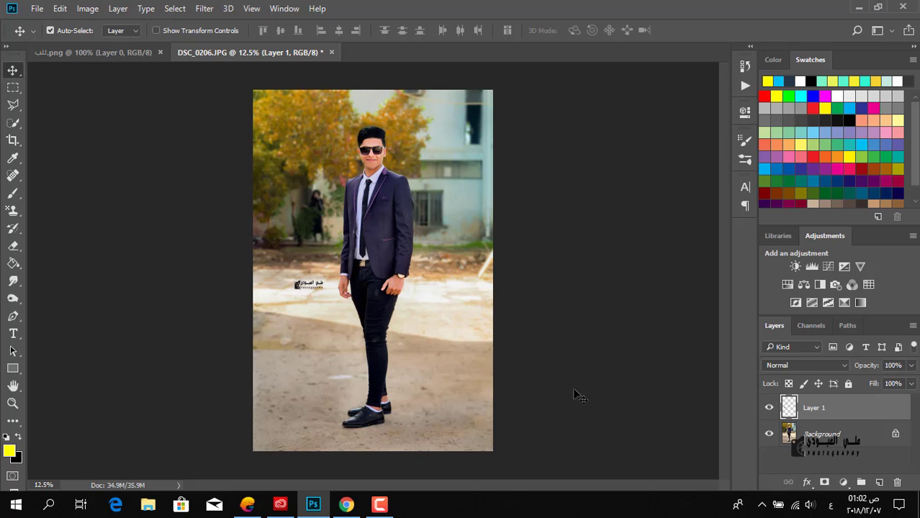
Export the portrait with Save for Web as a PNG-24 image named DSC_0206 in the فوتو folder
{"action": "left_click", "coordinate": [37, 9]}
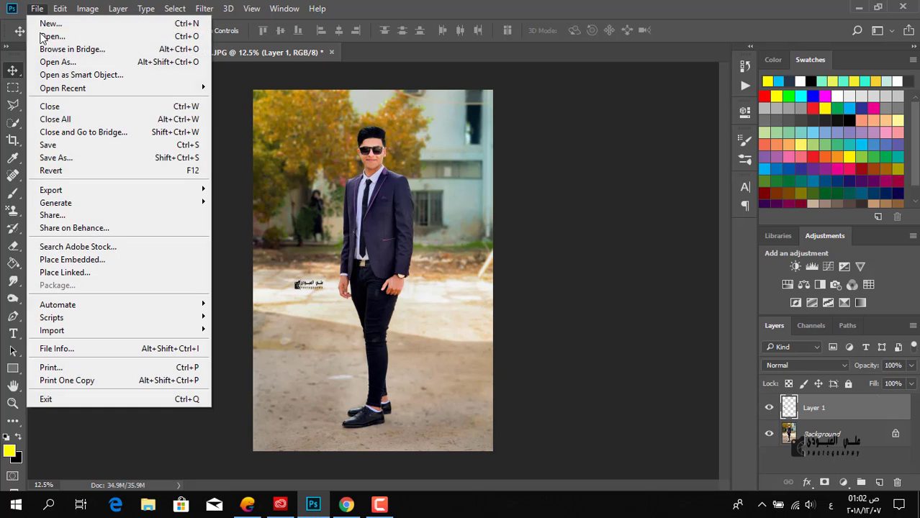
{"action": "mouse_move", "coordinate": [92, 193]}
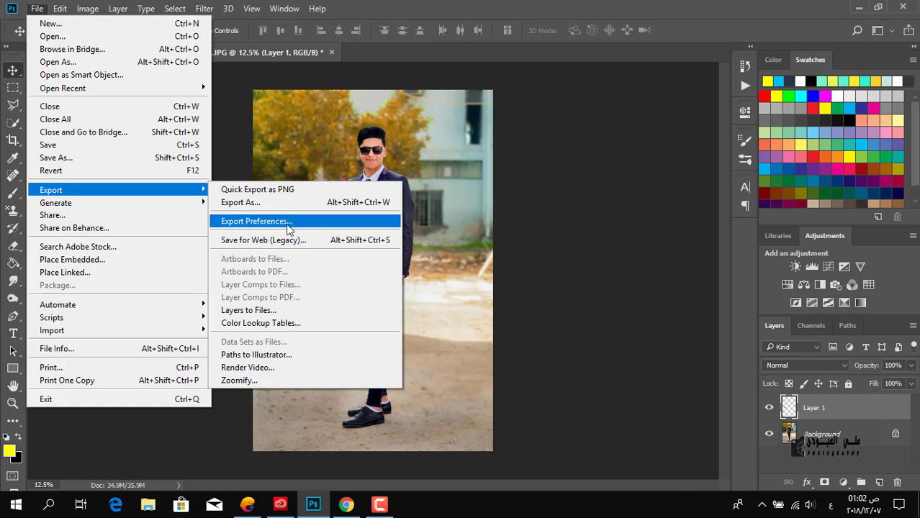
{"action": "left_click", "coordinate": [294, 236]}
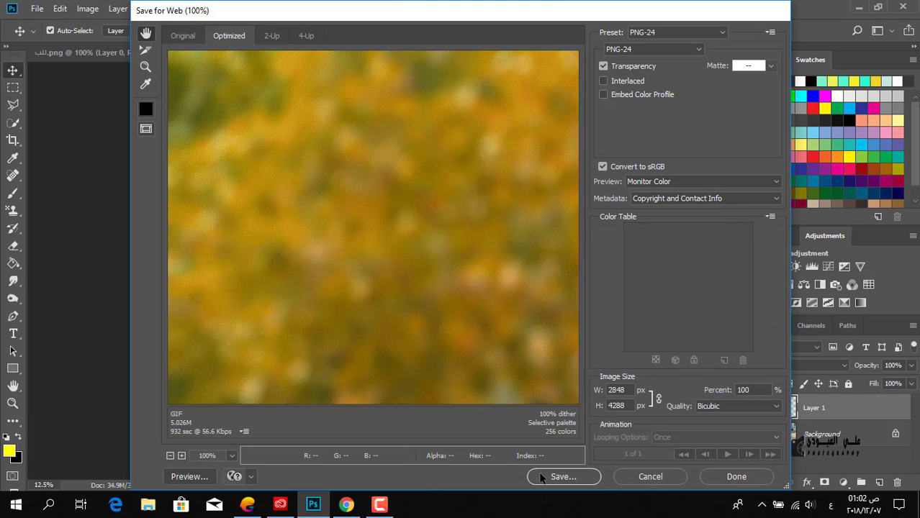
{"action": "left_click", "coordinate": [541, 476]}
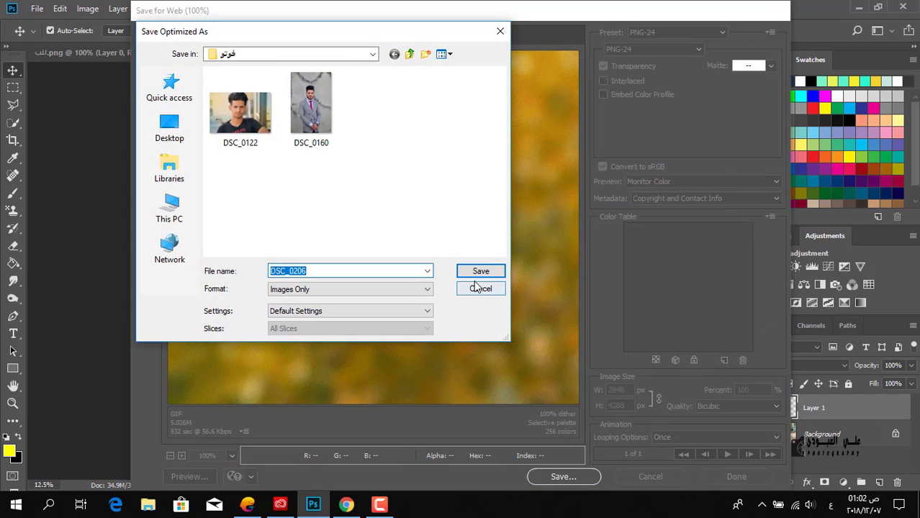
{"action": "left_click", "coordinate": [476, 270]}
{"action": "left_click", "coordinate": [487, 222]}
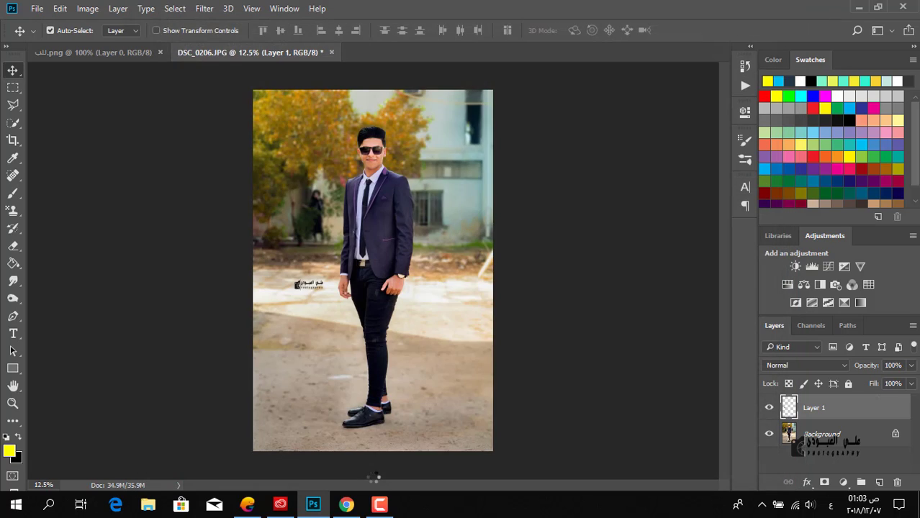
{"action": "mouse_move", "coordinate": [351, 507]}
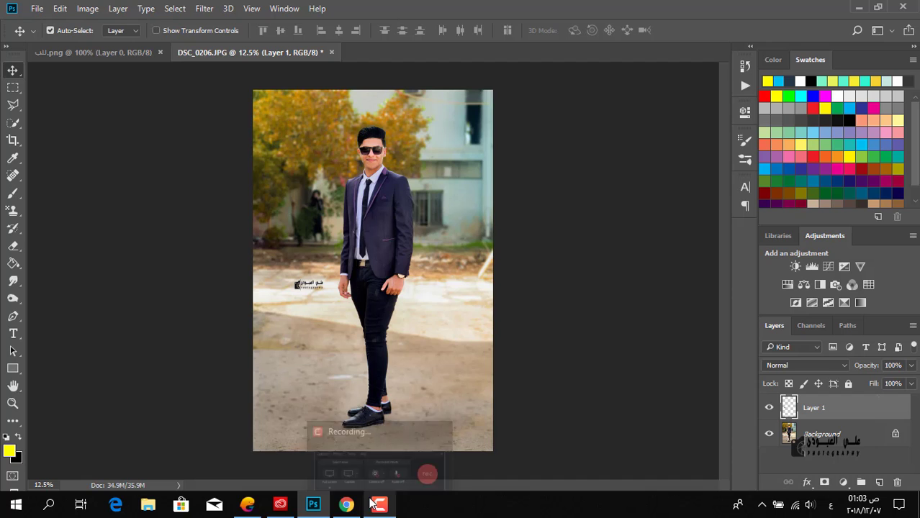
{"action": "left_click", "coordinate": [314, 507]}
{"action": "right_click", "coordinate": [466, 252]}
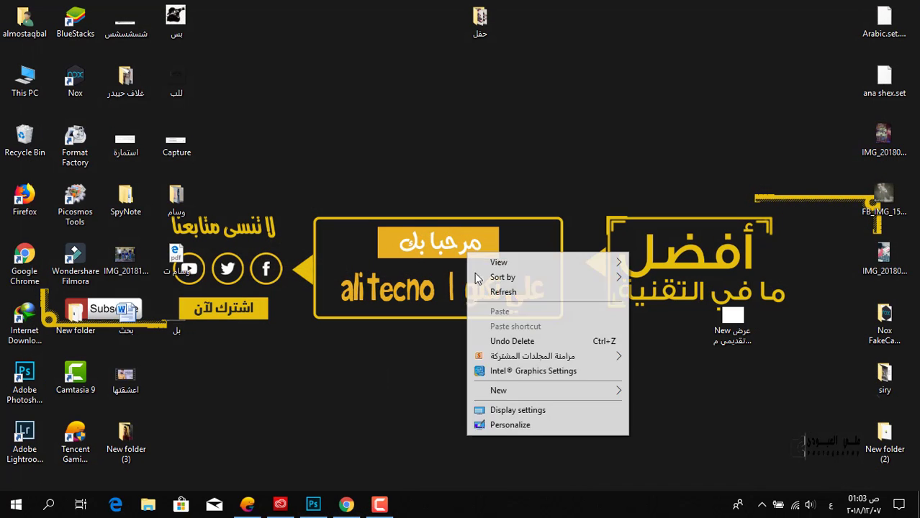
{"action": "left_click", "coordinate": [493, 292]}
{"action": "right_click", "coordinate": [487, 289]}
{"action": "left_click", "coordinate": [497, 331]}
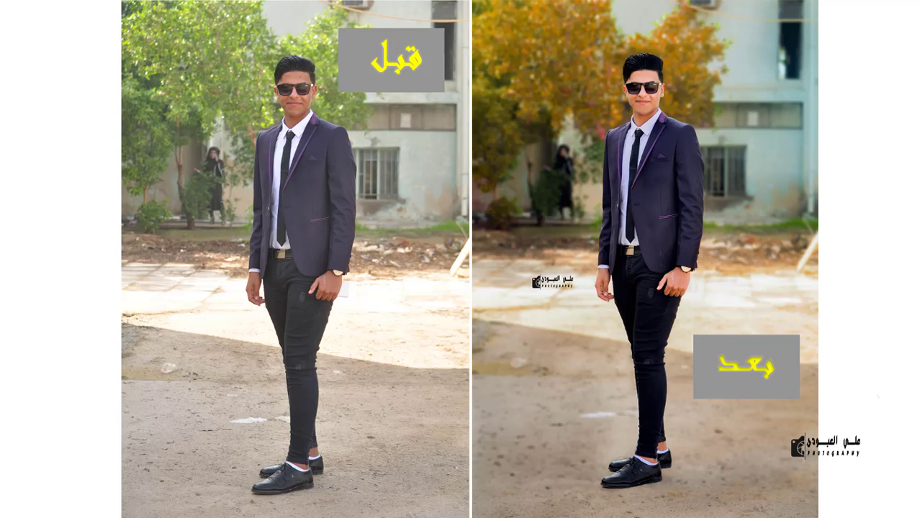